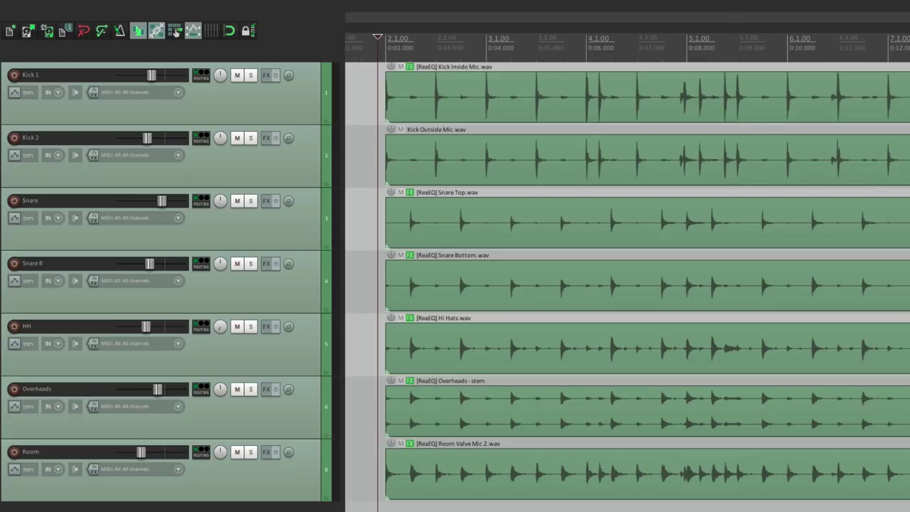
Play the drums briefly, then add a new track below Room named Exciter
{"action": "key", "text": "space"}
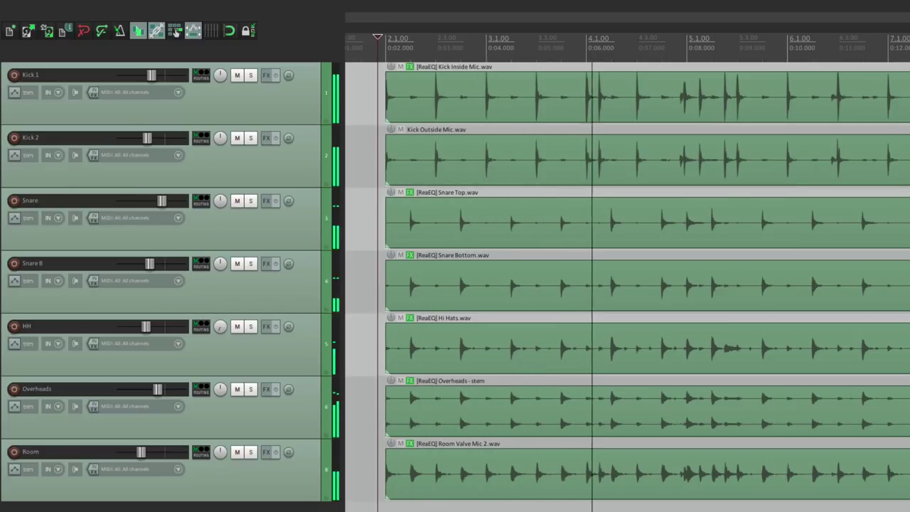
{"action": "key", "text": "space"}
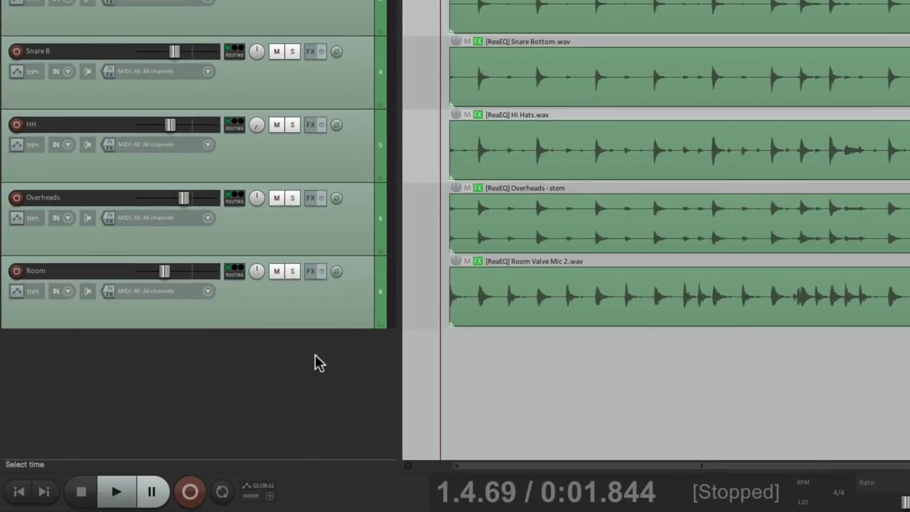
{"action": "double_click", "coordinate": [315, 354]}
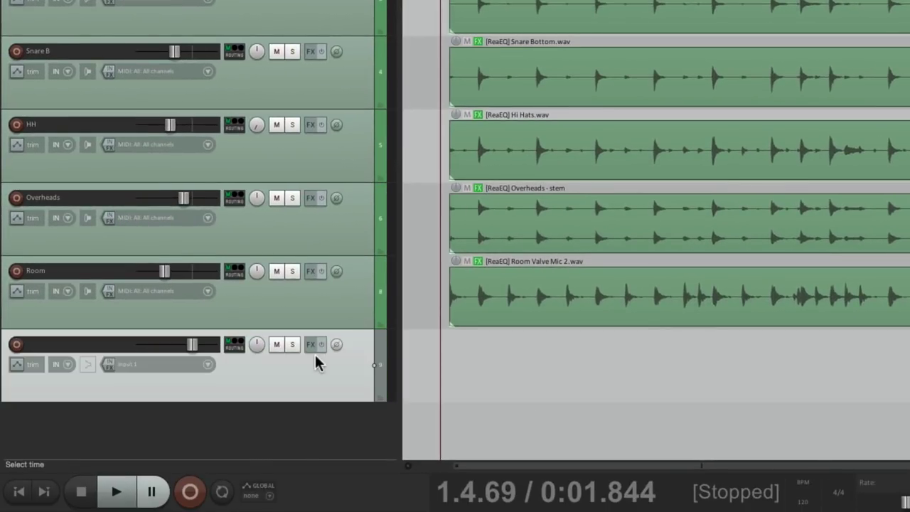
{"action": "double_click", "coordinate": [81, 342]}
{"action": "type", "text": "Exciter"}
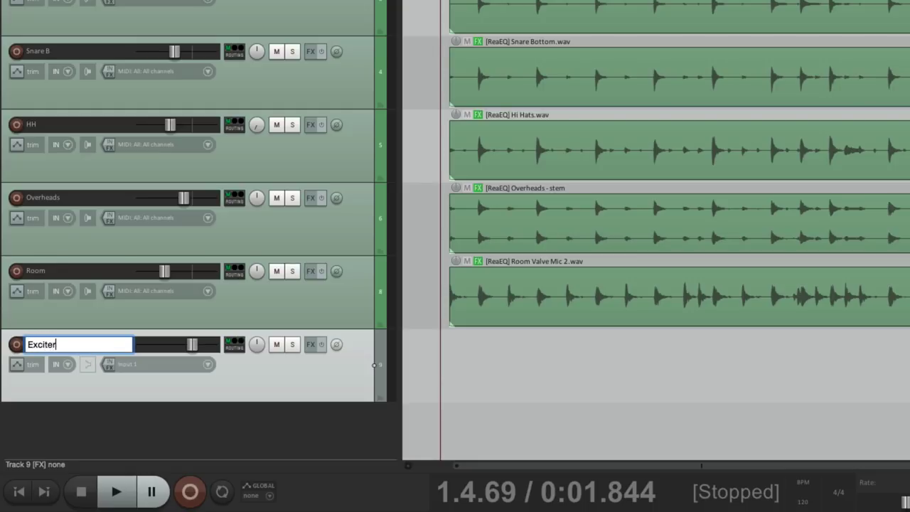
{"action": "key", "text": "Return"}
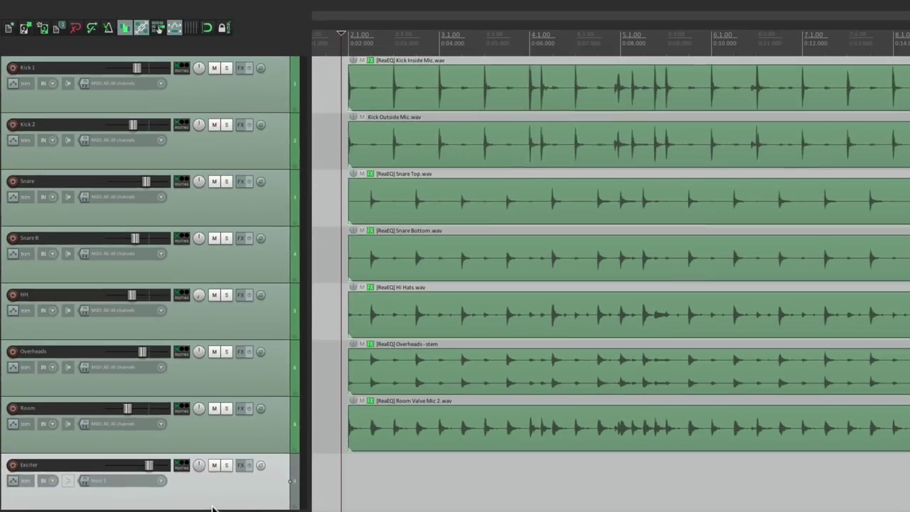
Colour the Exciter track red and select the drum tracks Kick 1 through Room
{"action": "left_click", "coordinate": [471, 254]}
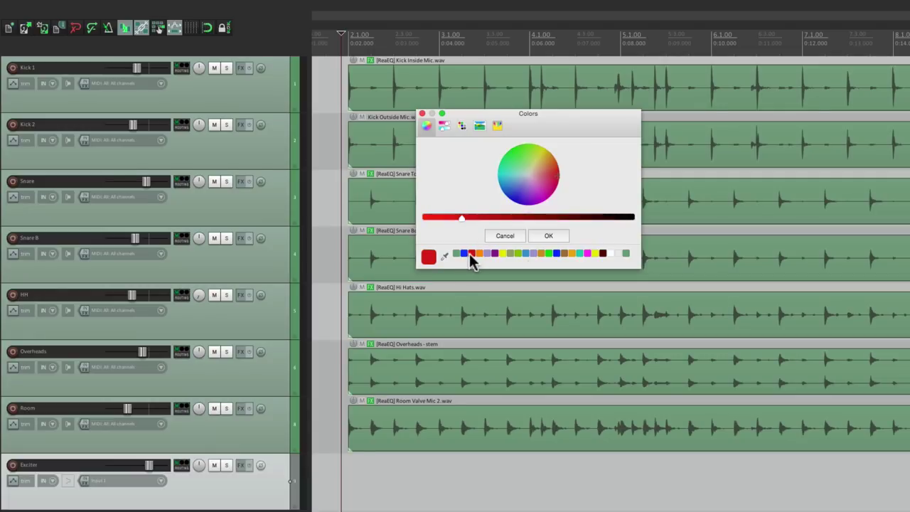
{"action": "left_click", "coordinate": [540, 238]}
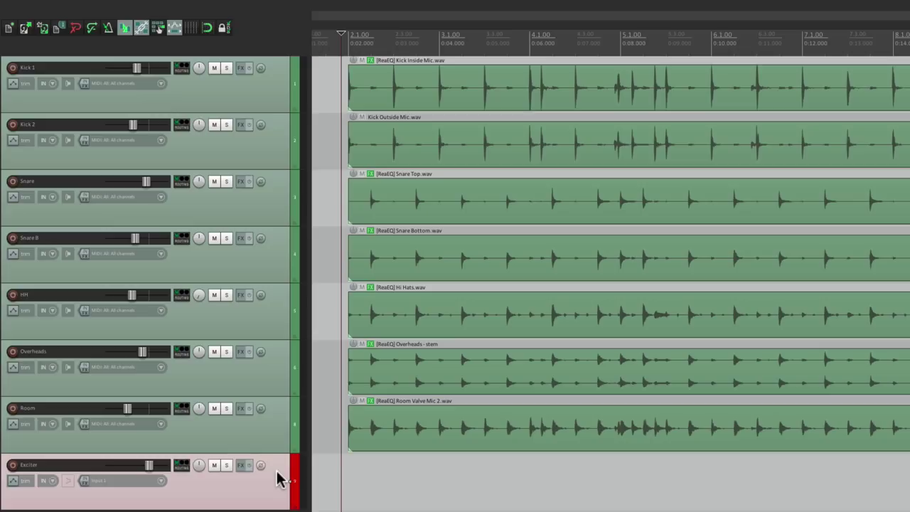
{"action": "left_click", "coordinate": [278, 96]}
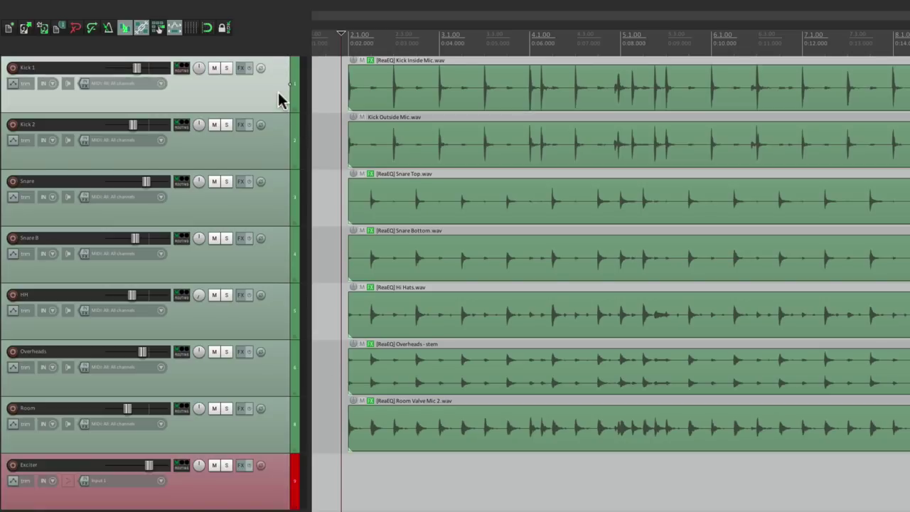
{"action": "left_click", "coordinate": [275, 441], "text": "shift"}
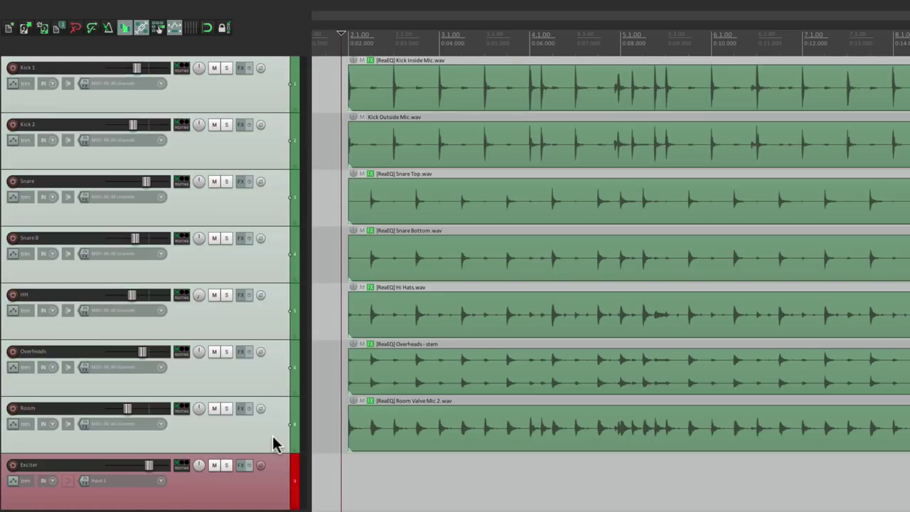
Send all seven selected drum tracks to Exciter at once and confirm its receives in the routing window
{"action": "key", "text": "shift"}
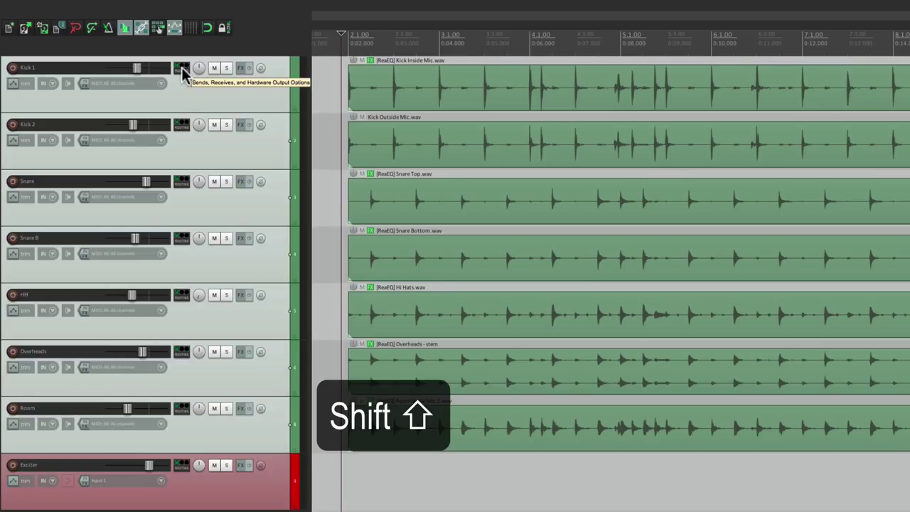
{"action": "left_click_drag", "start_coordinate": [183, 72], "coordinate": [256, 486]}
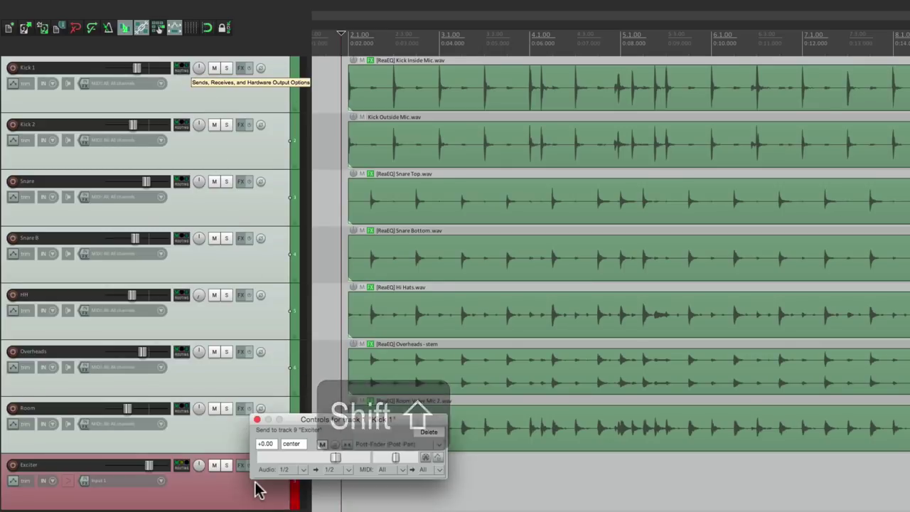
{"action": "left_click", "coordinate": [256, 418]}
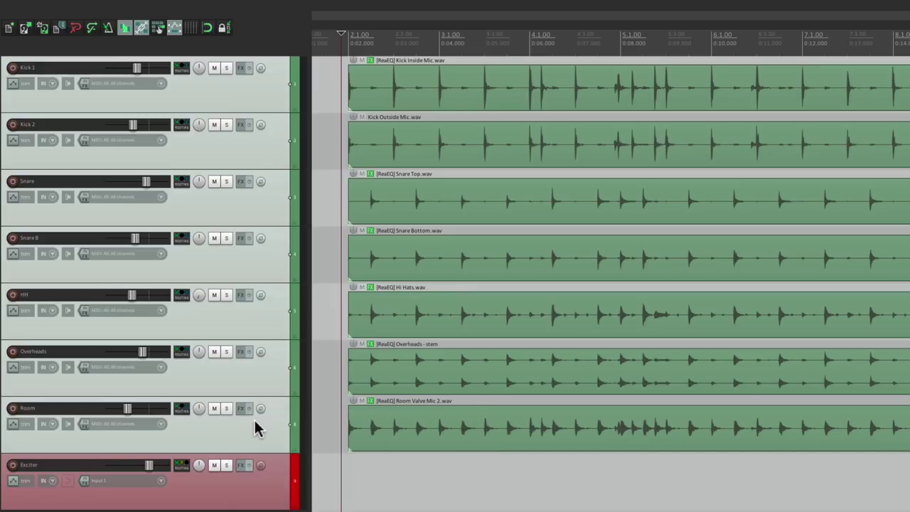
{"action": "left_click", "coordinate": [182, 475]}
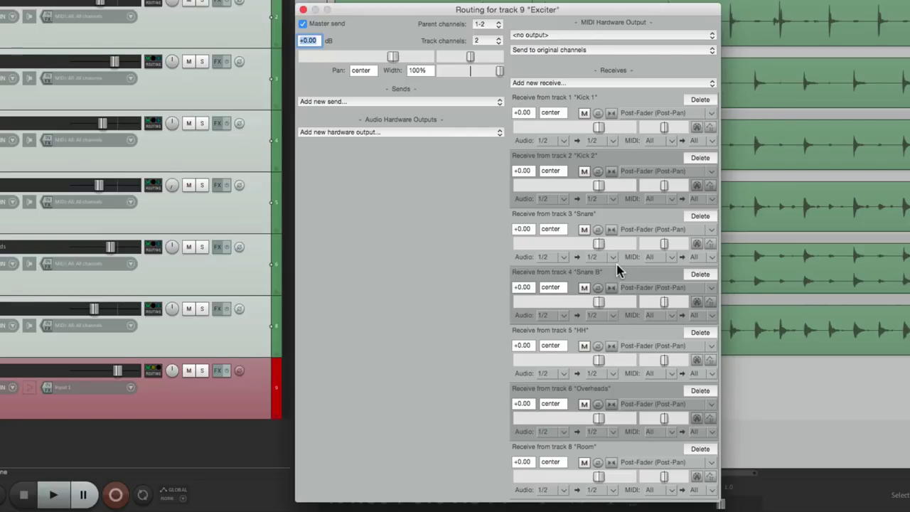
{"action": "left_click", "coordinate": [303, 9]}
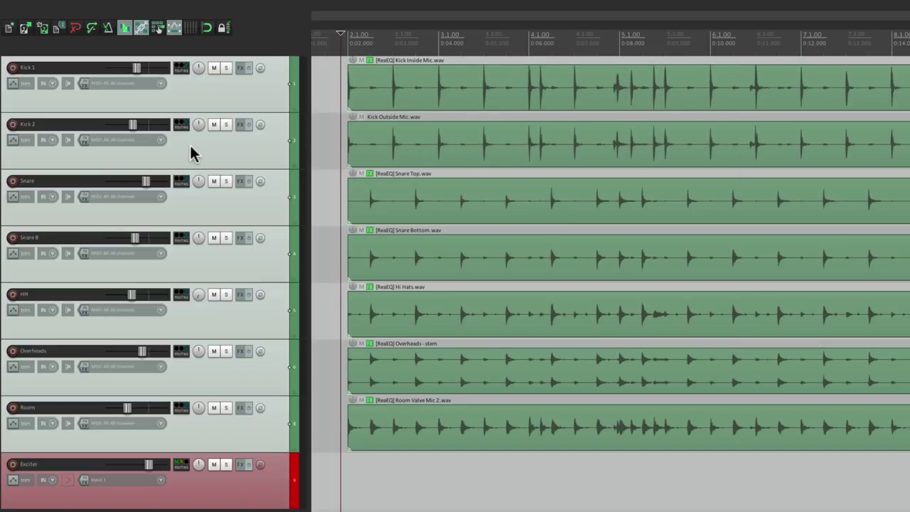
{"action": "left_click", "coordinate": [182, 71]}
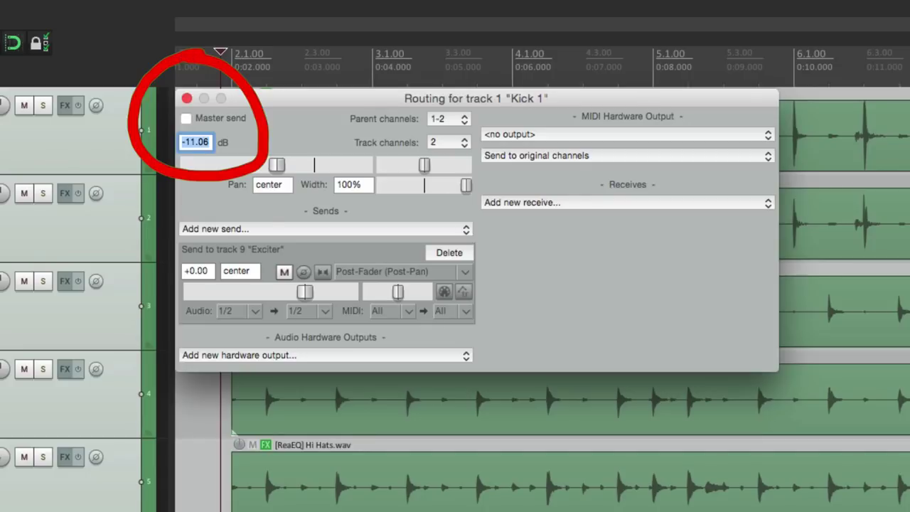
{"action": "left_click", "coordinate": [186, 98]}
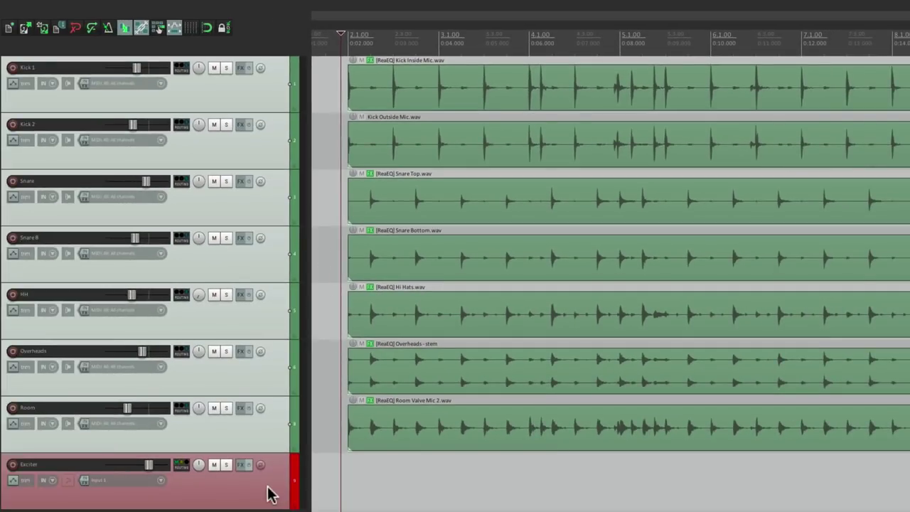
{"action": "key", "text": "space"}
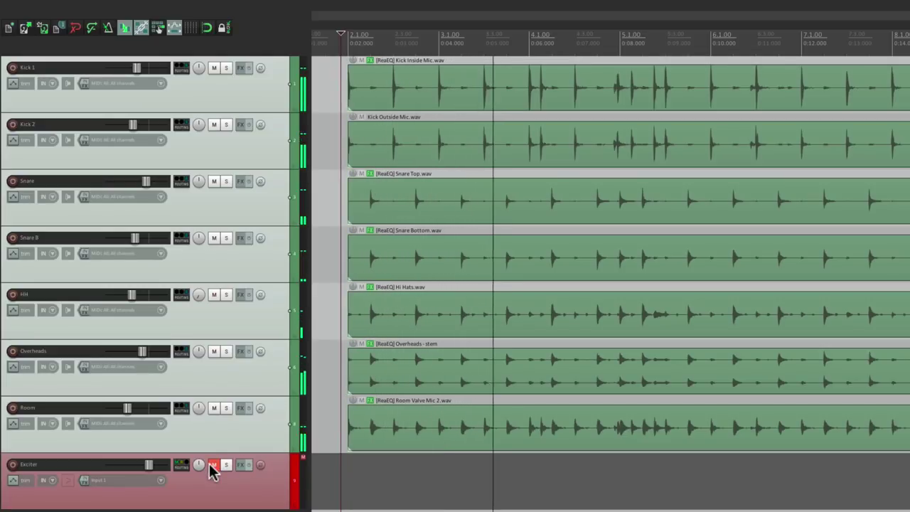
{"action": "key", "text": "space"}
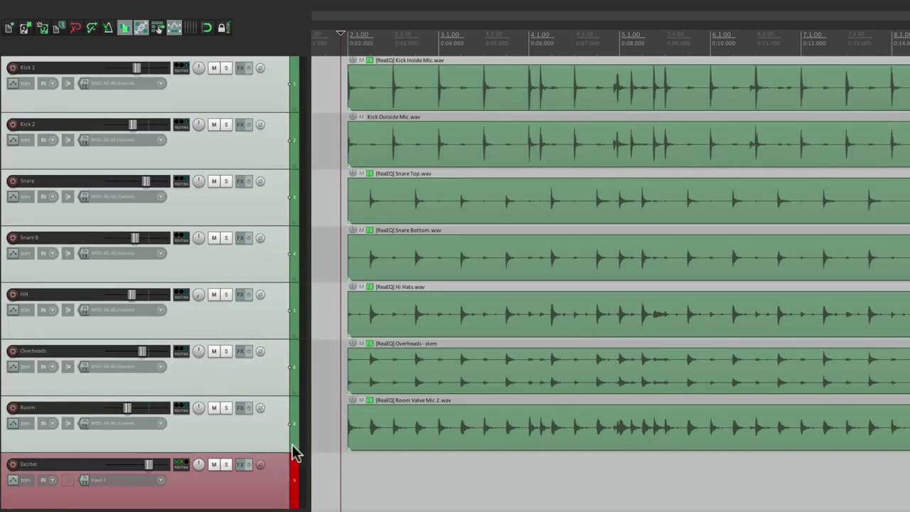
Add the Cockos ReaEQ plugin to the Exciter track
{"action": "left_click", "coordinate": [242, 463]}
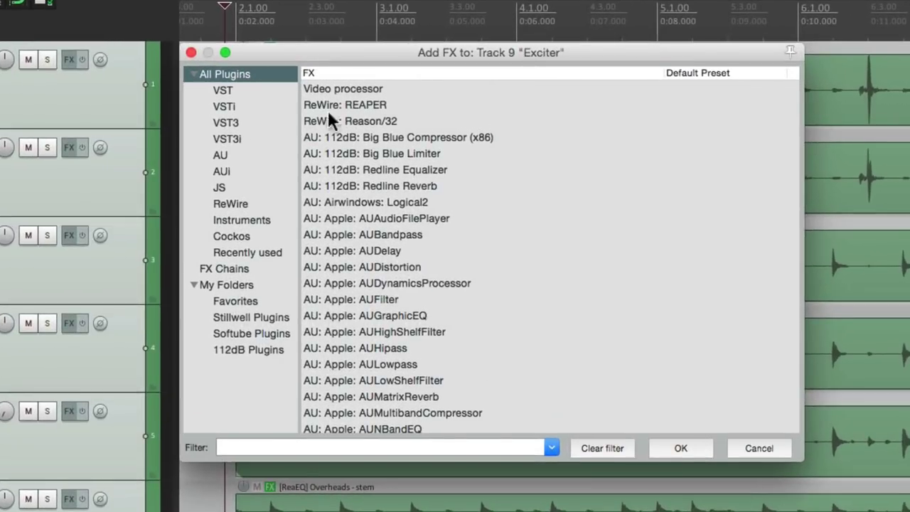
{"action": "left_click", "coordinate": [261, 237]}
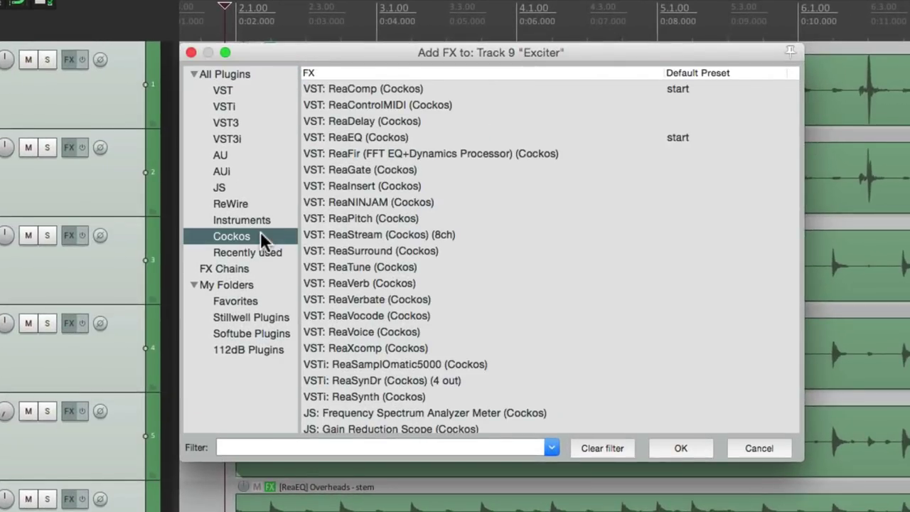
{"action": "left_click", "coordinate": [416, 133]}
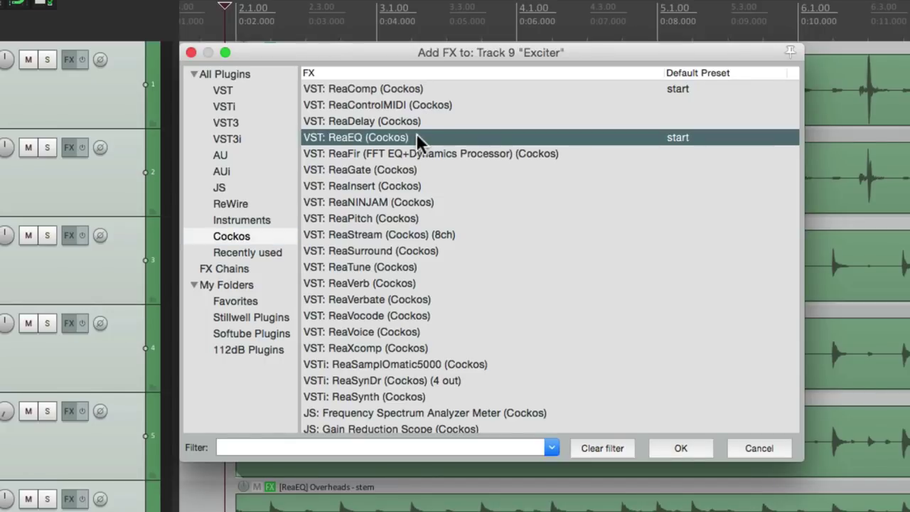
{"action": "double_click", "coordinate": [416, 136]}
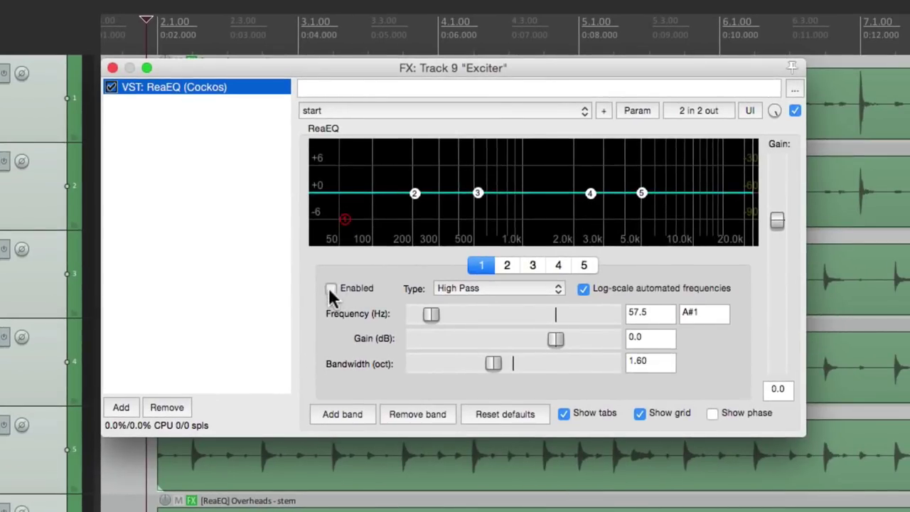
Enable a band 1 high-pass near 2.2 kHz and boost the band 5 high shelf 13.3 dB near 7.5 kHz
{"action": "left_click", "coordinate": [329, 288]}
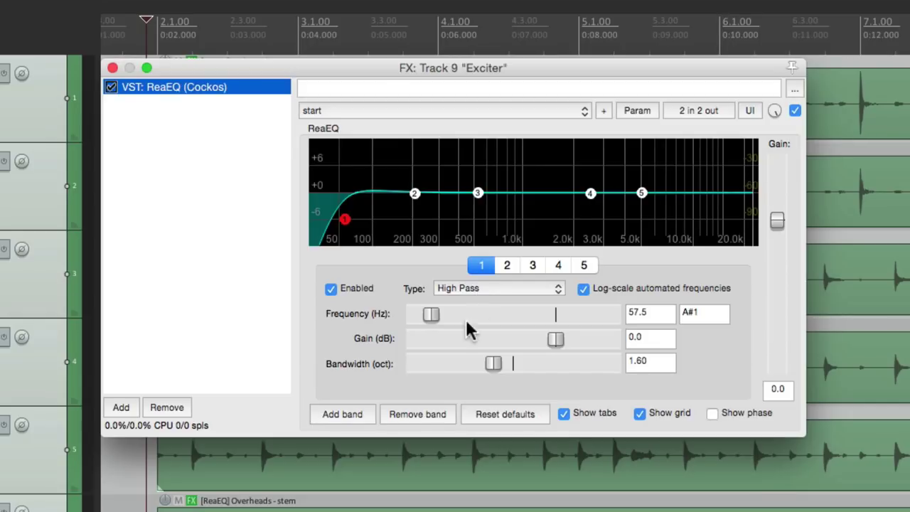
{"action": "key", "text": "space"}
{"action": "left_click_drag", "start_coordinate": [435, 316], "coordinate": [535, 311]}
{"action": "key", "text": "space"}
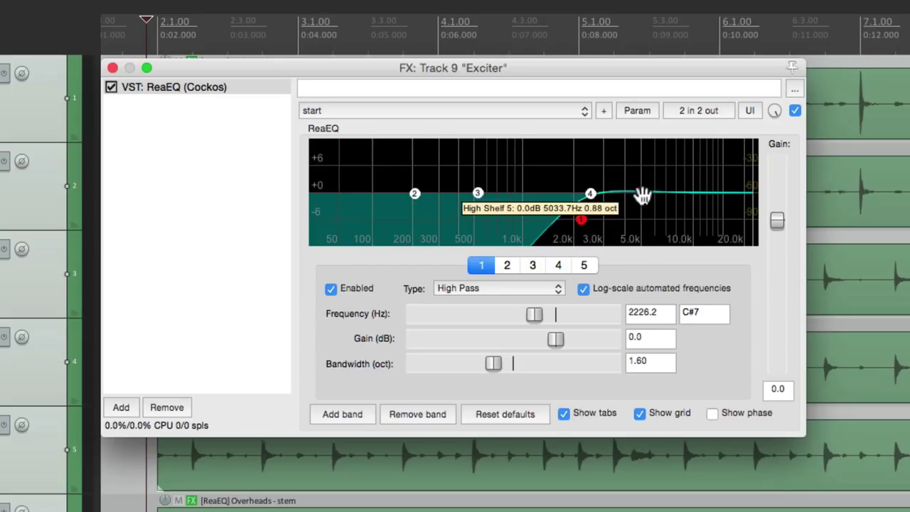
{"action": "left_click_drag", "start_coordinate": [642, 195], "coordinate": [672, 131]}
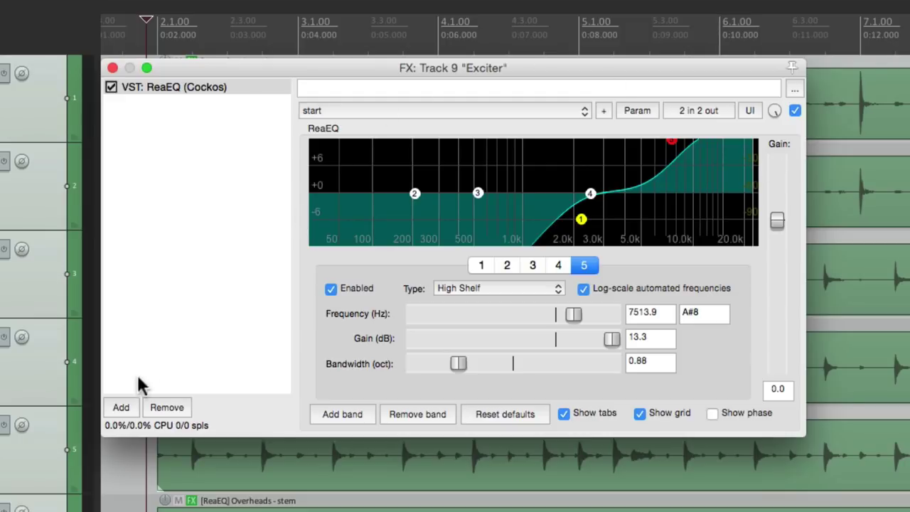
Add ReaComp after ReaEQ on the Exciter track
{"action": "left_click", "coordinate": [121, 407]}
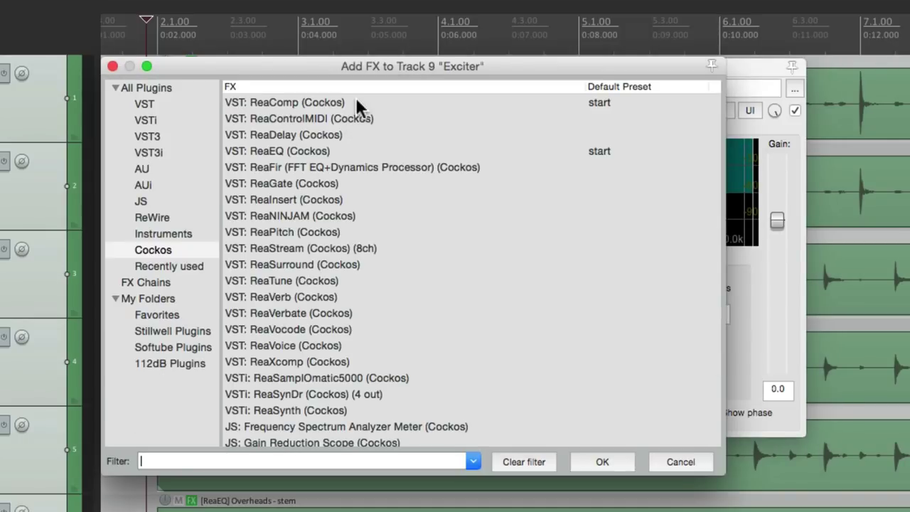
{"action": "left_click", "coordinate": [356, 99]}
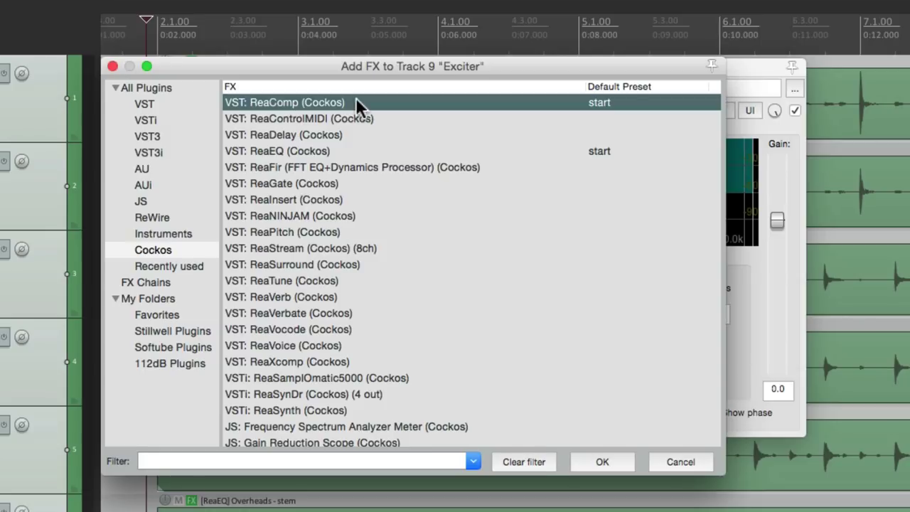
{"action": "double_click", "coordinate": [355, 100]}
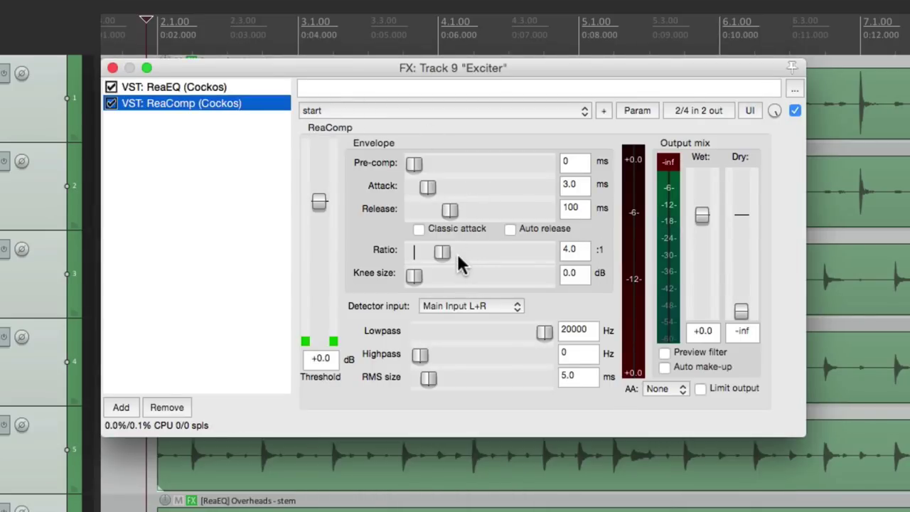
Set ReaComp to 0.0 ms attack, 2 ms release and about -32.2 dB threshold while listening
{"action": "left_click_drag", "start_coordinate": [421, 189], "coordinate": [421, 224]}
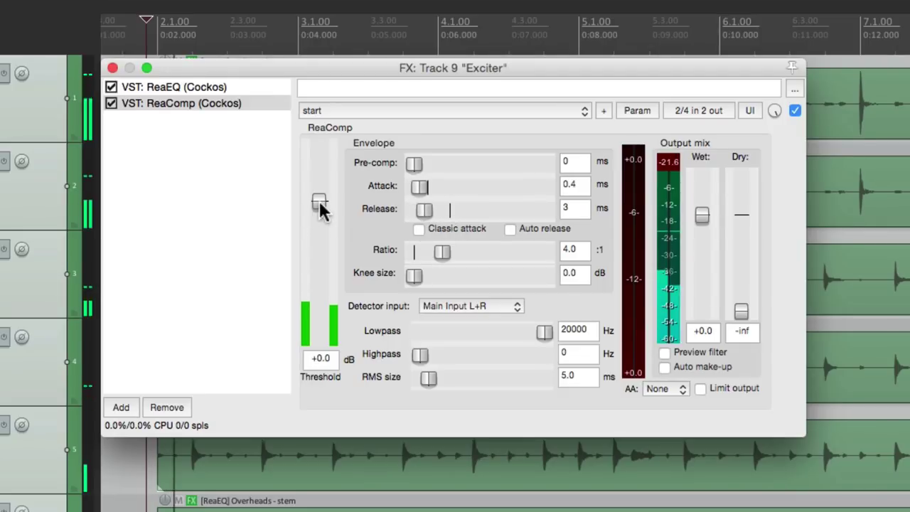
{"action": "left_click_drag", "start_coordinate": [319, 202], "coordinate": [319, 295]}
{"action": "key", "text": "space"}
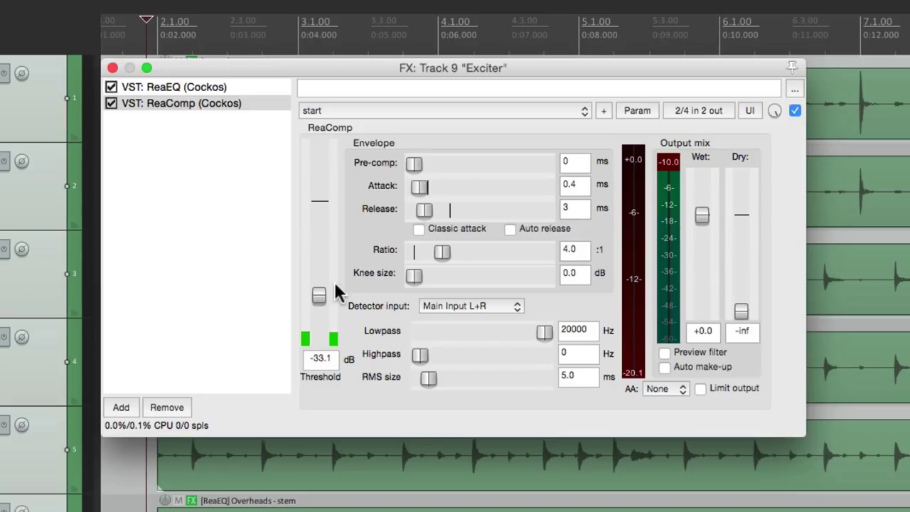
{"action": "key", "text": "space"}
{"action": "mouse_move", "coordinate": [316, 298]}
{"action": "left_mouse_down"}
{"action": "mouse_move", "coordinate": [317, 325]}
{"action": "mouse_move", "coordinate": [320, 290]}
{"action": "left_mouse_up"}
{"action": "left_click_drag", "start_coordinate": [421, 186], "coordinate": [420, 212]}
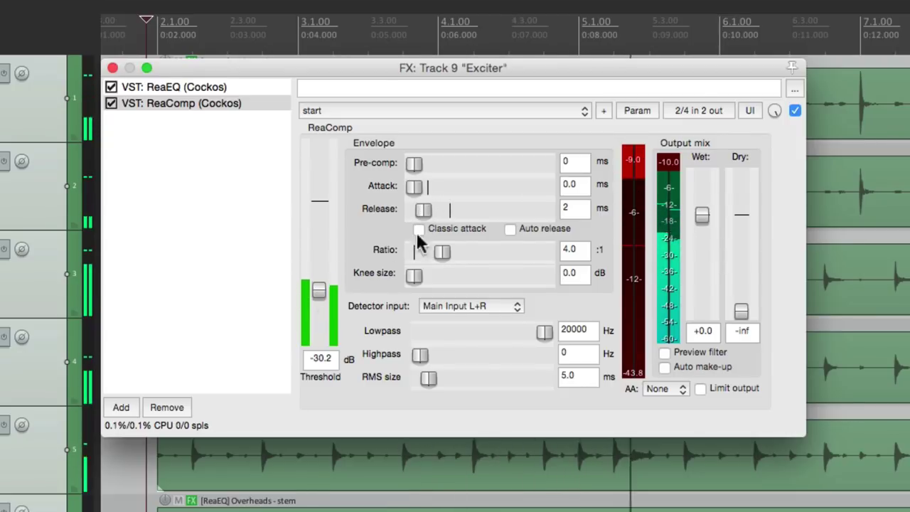
{"action": "left_click_drag", "start_coordinate": [321, 285], "coordinate": [319, 289]}
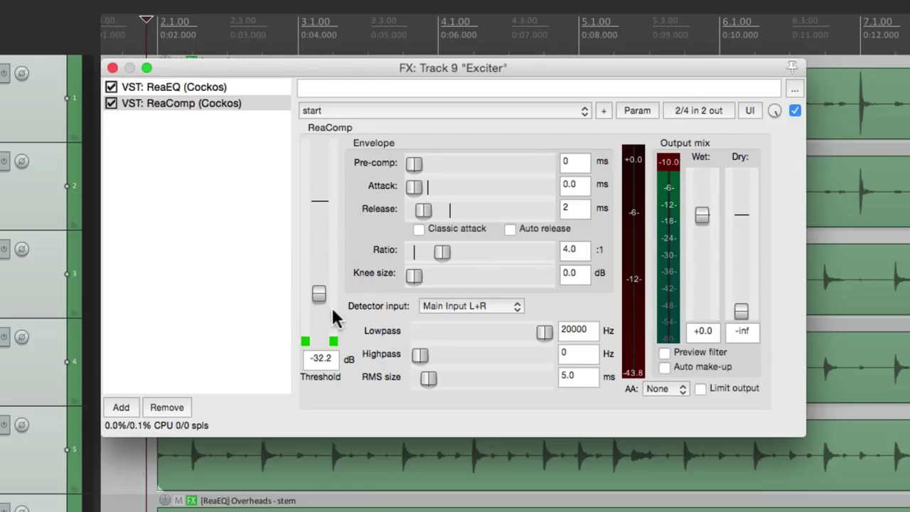
Close the Exciter effects window and turn the Exciter volume down
{"action": "left_click", "coordinate": [112, 67]}
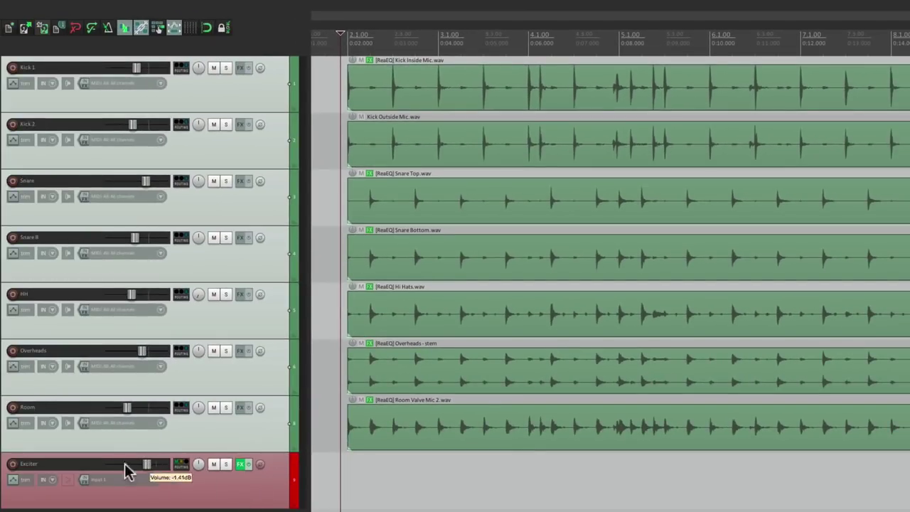
{"action": "scroll", "coordinate": [126, 470], "scroll_direction": "down", "scroll_amount": 5}
{"action": "left_click", "coordinate": [265, 439]}
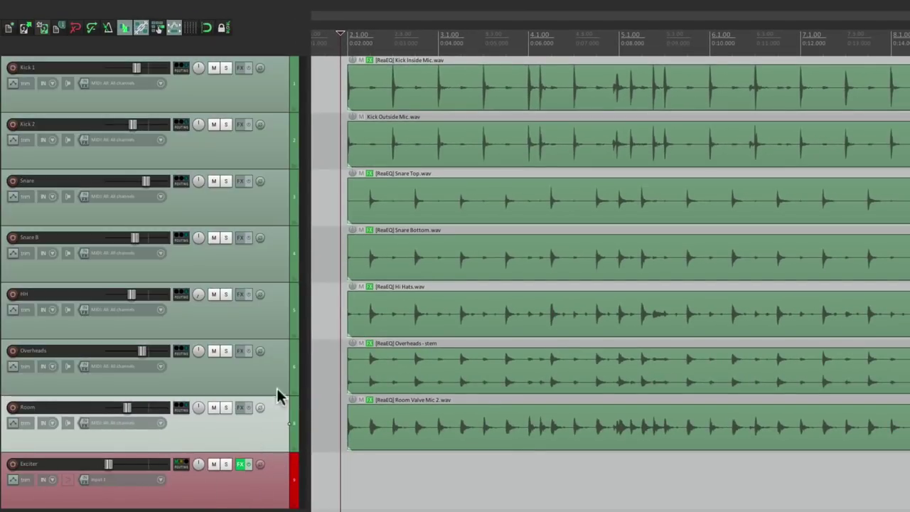
{"action": "left_click", "coordinate": [268, 99], "text": "shift"}
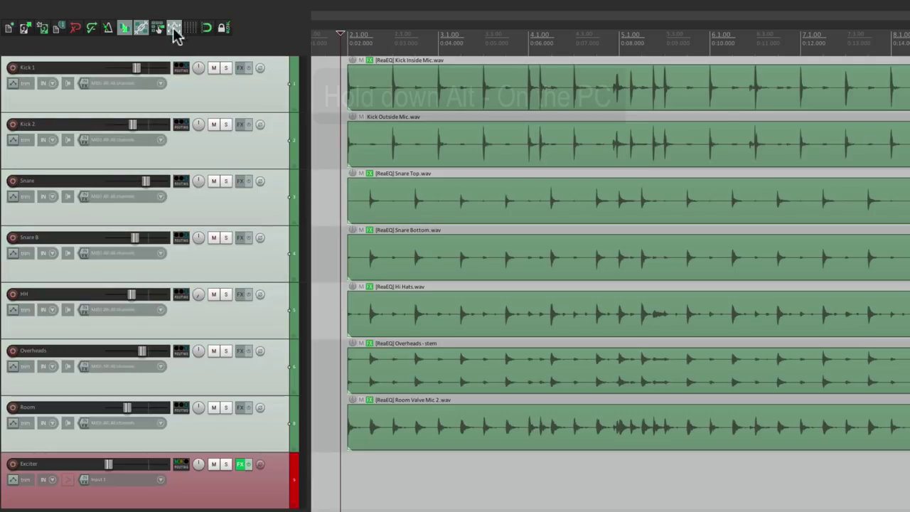
Check Kick 1's routing, then play the drums briefly
{"action": "mouse_move", "coordinate": [183, 69]}
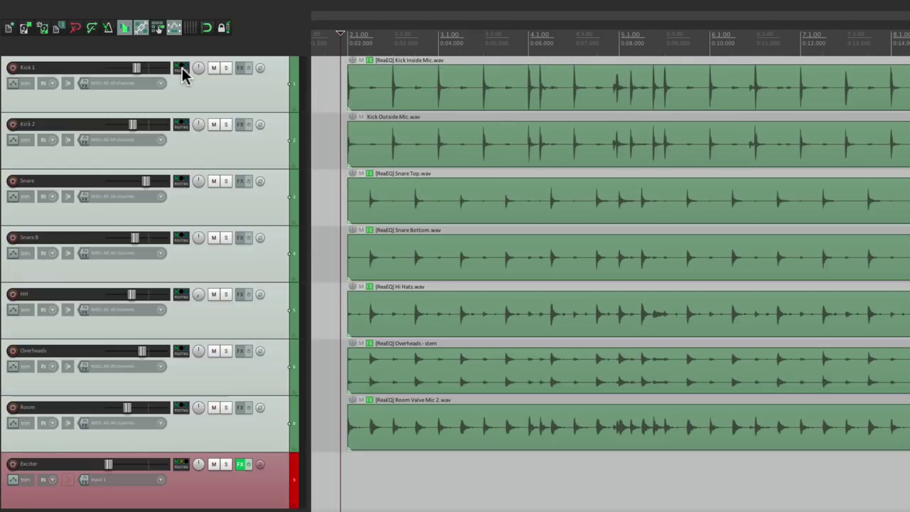
{"action": "left_click", "coordinate": [182, 70]}
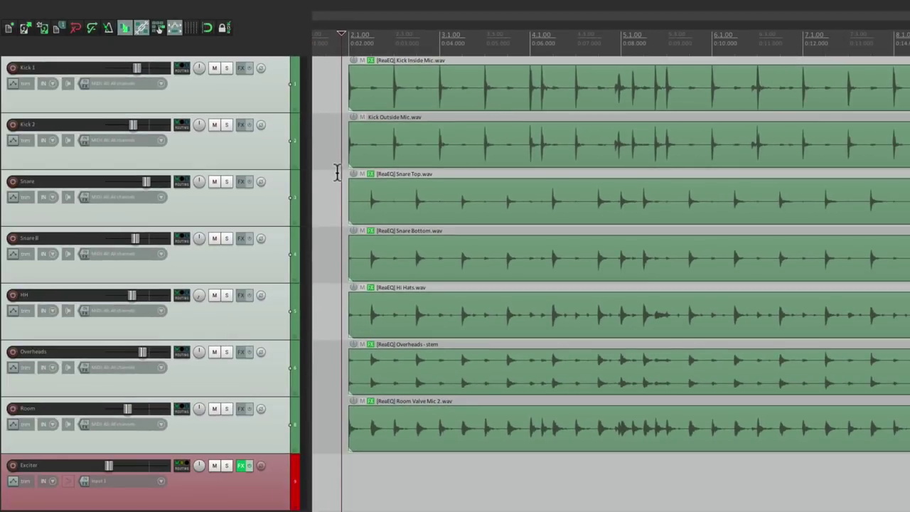
{"action": "key", "text": "space"}
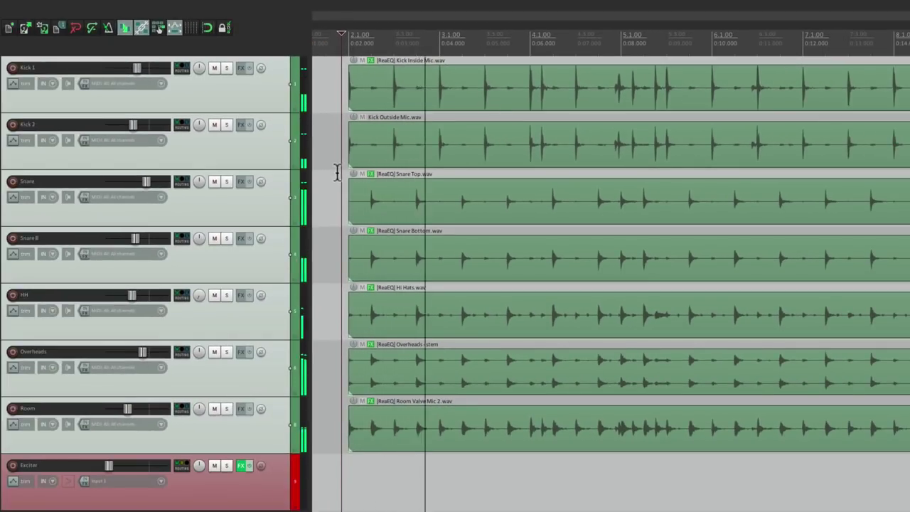
{"action": "key", "text": "space"}
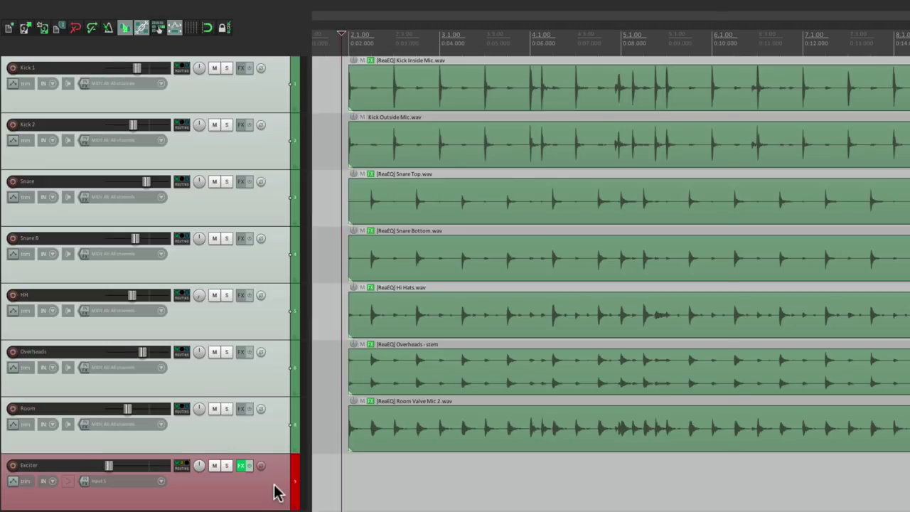
Open the mixer and raise the Exciter fader from -inf while the drums play
{"action": "key", "text": "super+m"}
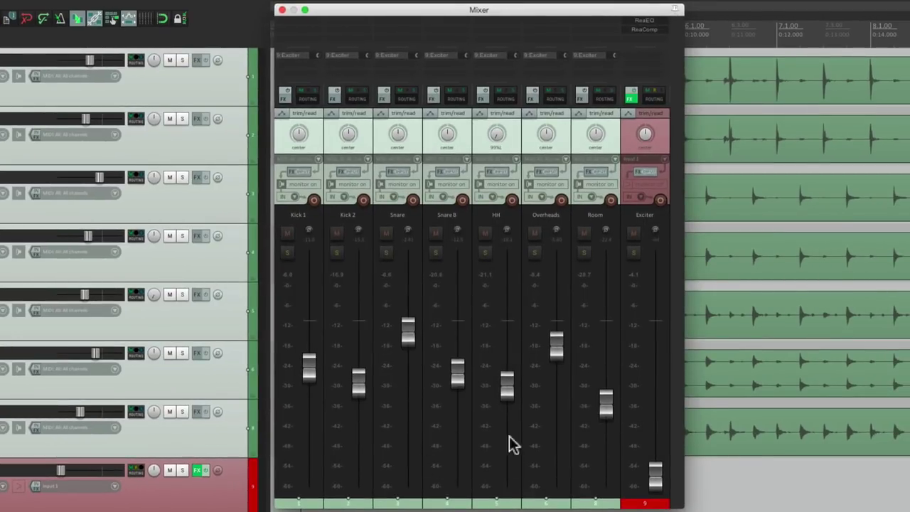
{"action": "mouse_move", "coordinate": [656, 471]}
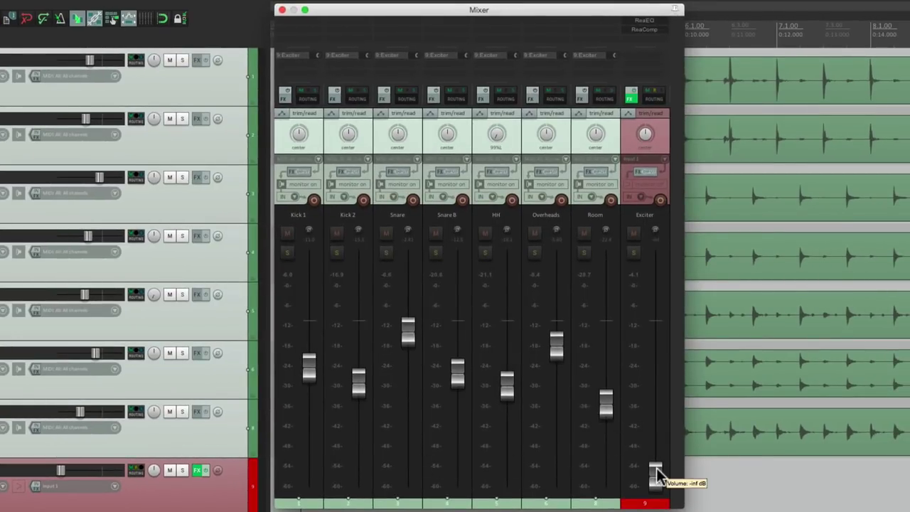
{"action": "key", "text": "space"}
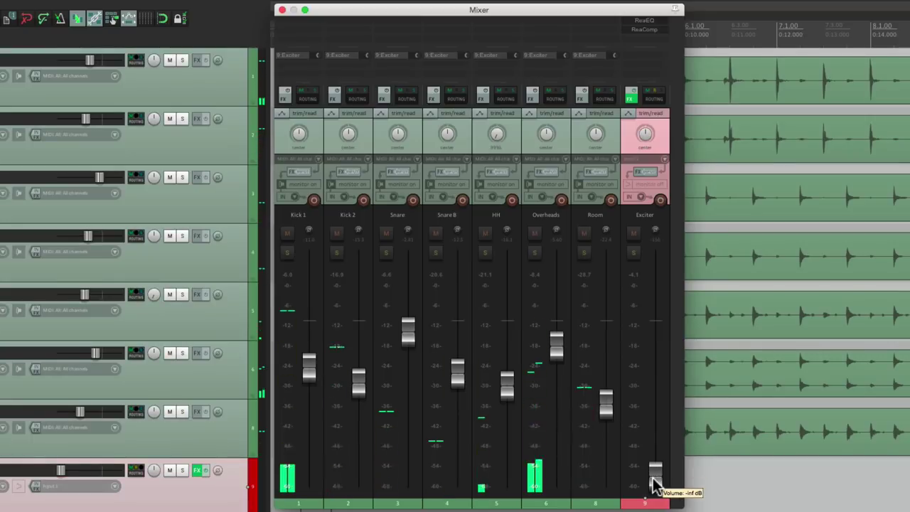
{"action": "scroll", "coordinate": [655, 478], "scroll_direction": "up", "scroll_amount": 5}
{"action": "scroll", "coordinate": [655, 487], "scroll_direction": "up", "scroll_amount": 6}
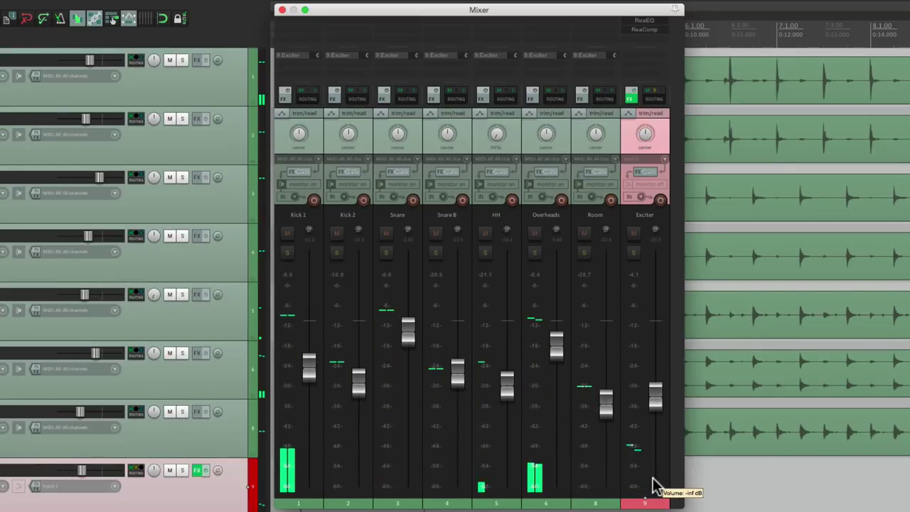
{"action": "scroll", "coordinate": [655, 487], "scroll_direction": "up", "scroll_amount": 4}
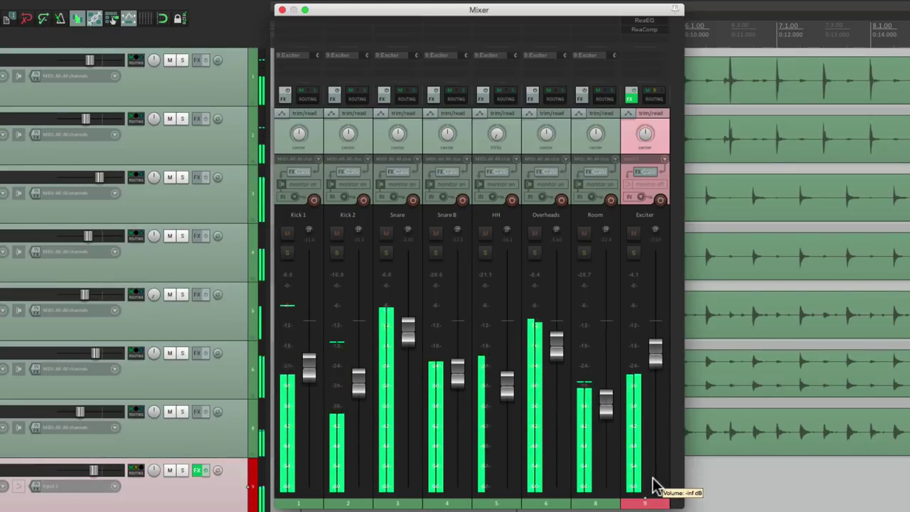
{"action": "scroll", "coordinate": [655, 486], "scroll_direction": "down", "scroll_amount": 3}
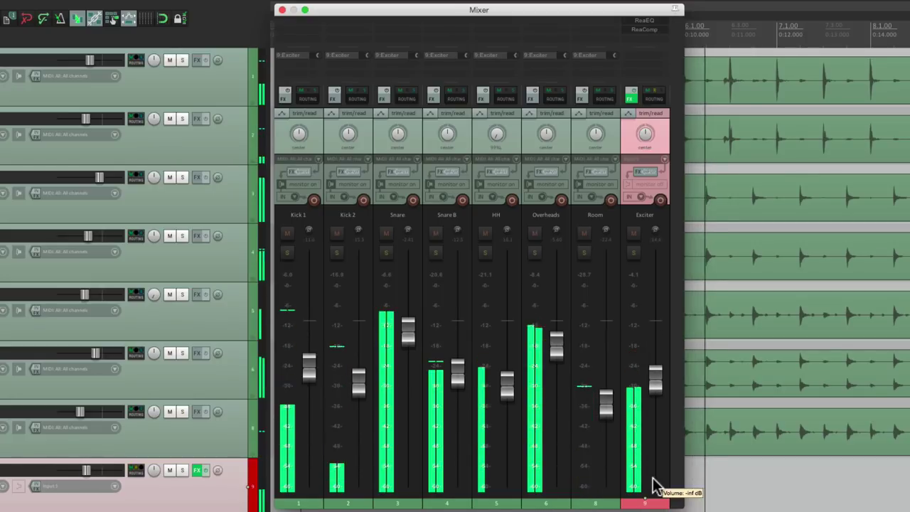
{"action": "scroll", "coordinate": [654, 487], "scroll_direction": "down", "scroll_amount": 3}
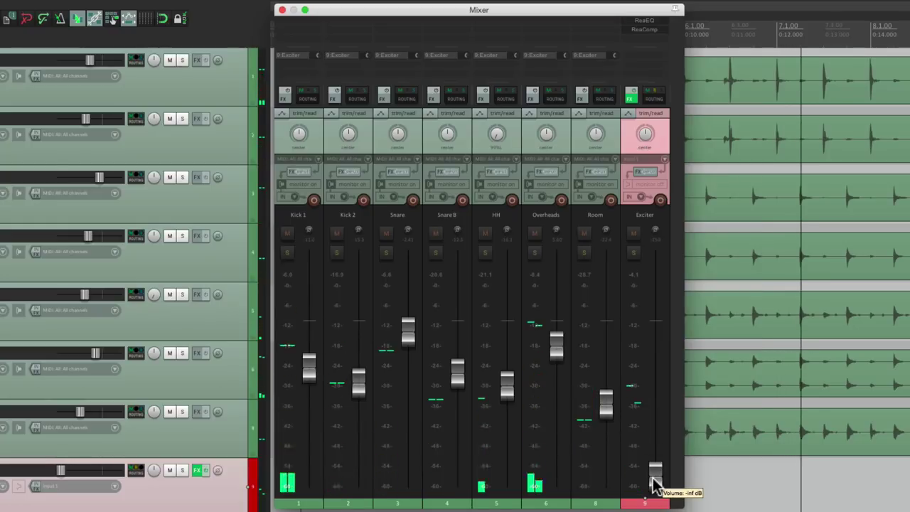
{"action": "scroll", "coordinate": [655, 486], "scroll_direction": "up", "scroll_amount": 5}
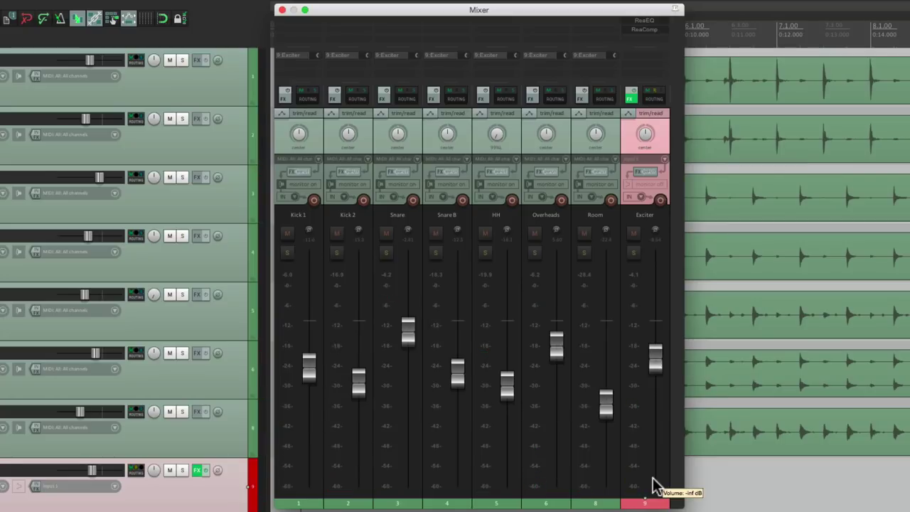
Compare the Exciter muted and unmuted, then settle its fader at -9.61 dB
{"action": "key", "text": "m"}
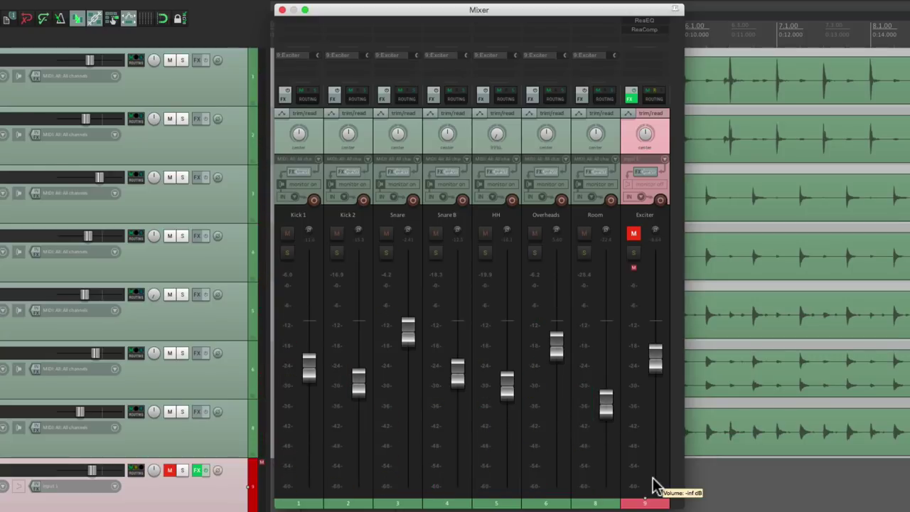
{"action": "key", "text": "m"}
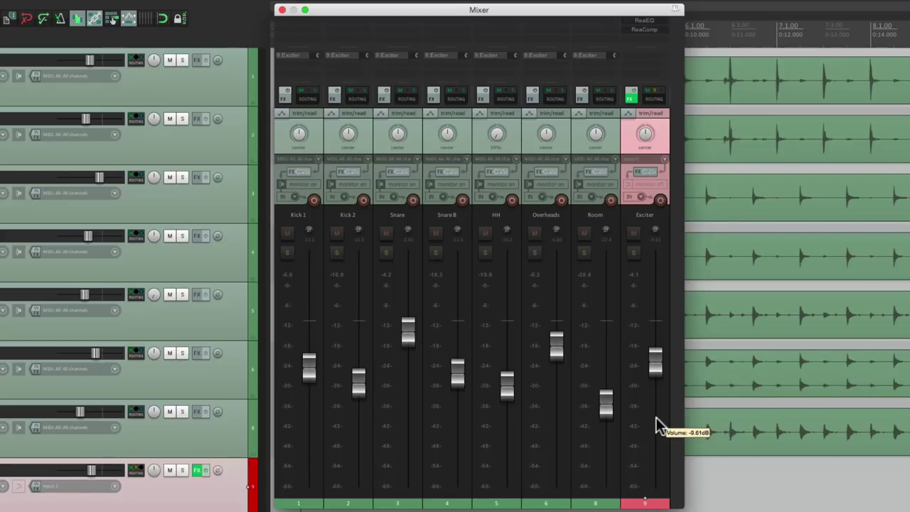
{"action": "key", "text": "space"}
{"action": "scroll", "coordinate": [658, 425], "scroll_direction": "down", "scroll_amount": 10}
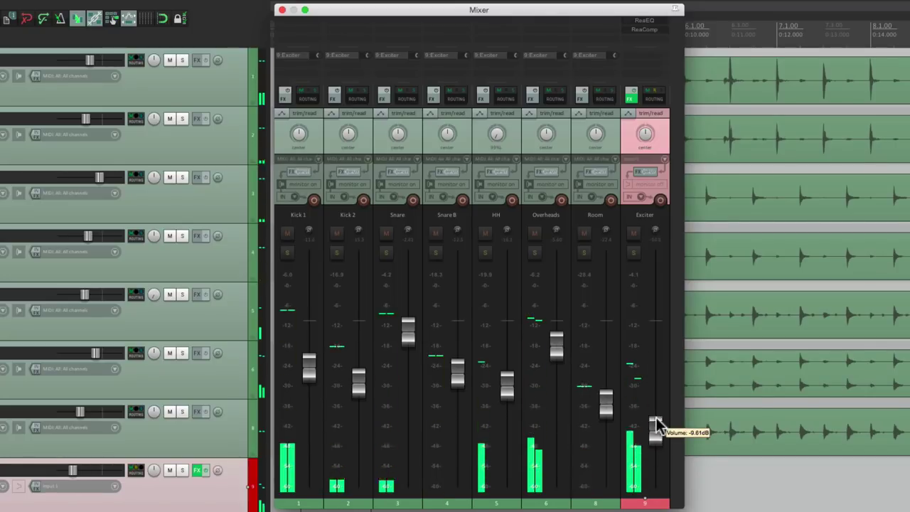
{"action": "scroll", "coordinate": [658, 425], "scroll_direction": "up", "scroll_amount": 10}
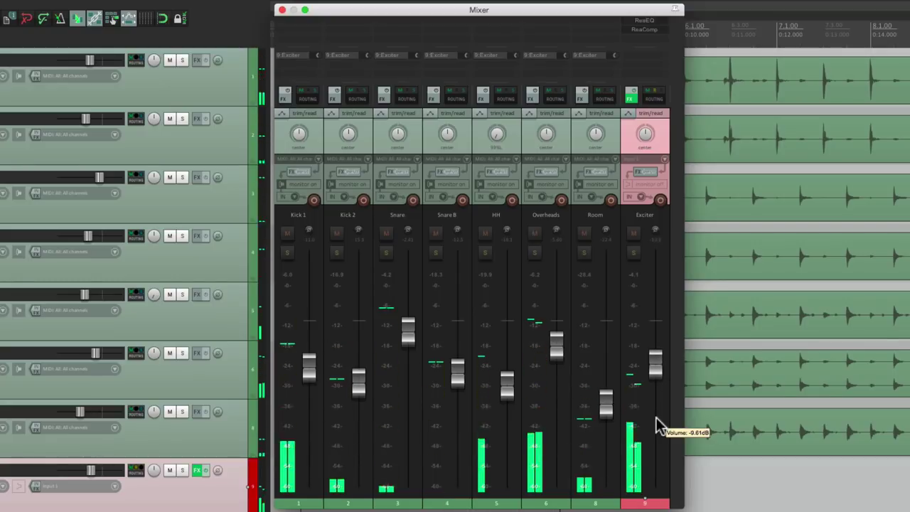
{"action": "key", "text": "space"}
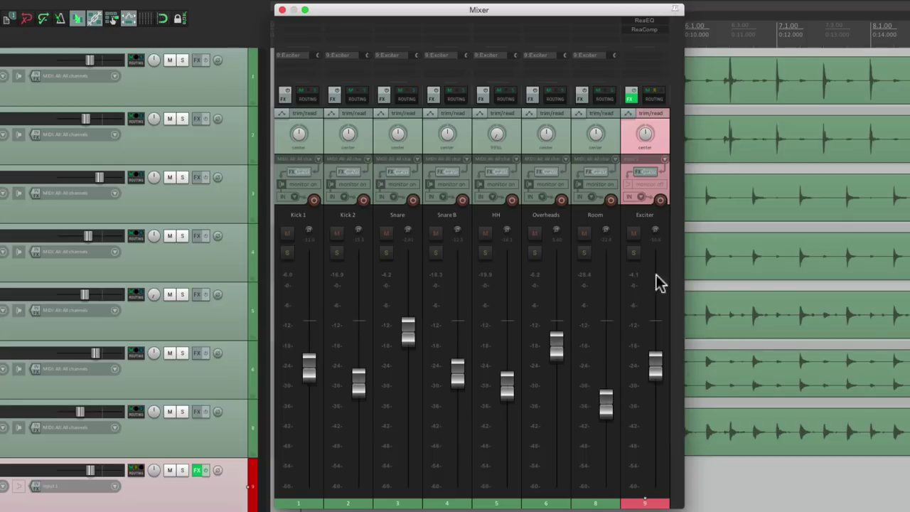
Open the Exciter's ReaEQ from its mixer strip, then switch to its ReaComp
{"action": "left_click", "coordinate": [645, 20]}
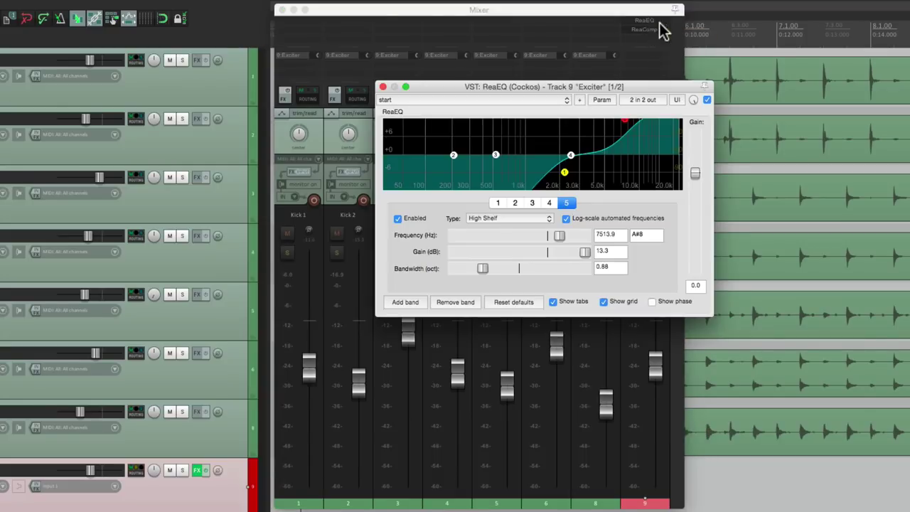
{"action": "left_click", "coordinate": [651, 30]}
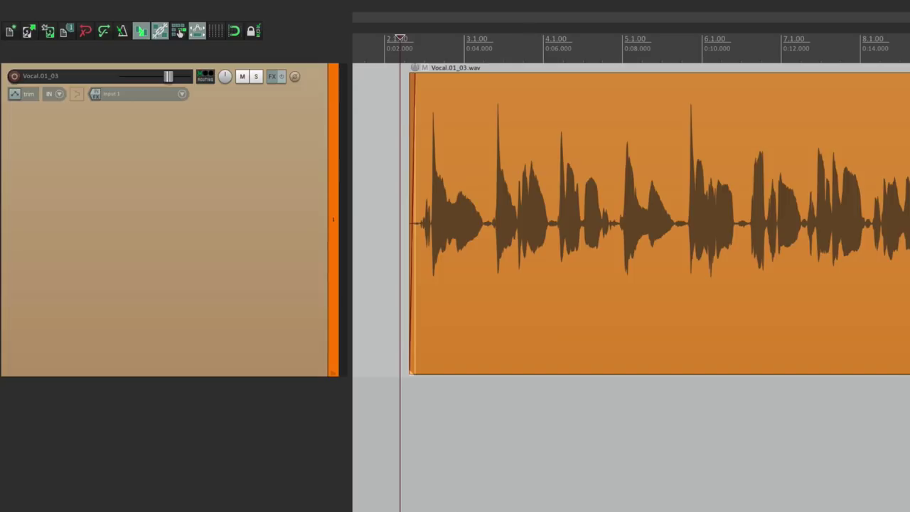
{"action": "key", "text": "space"}
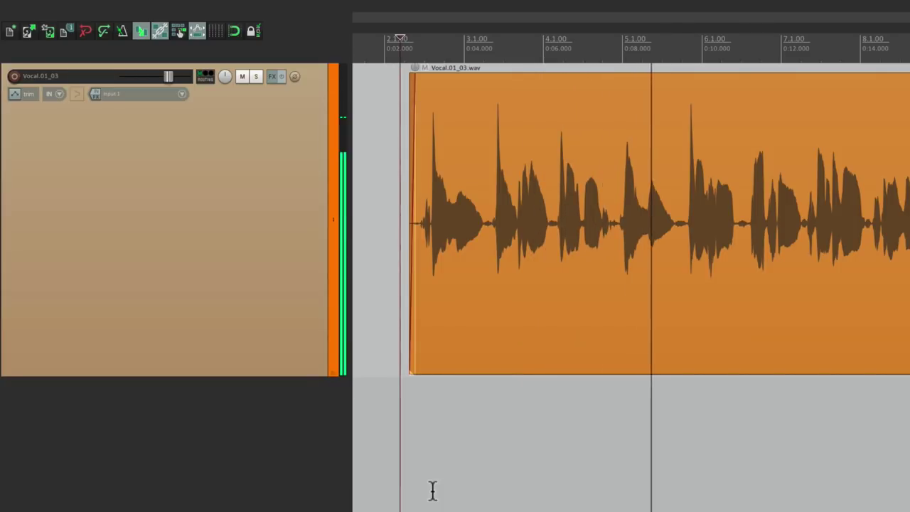
{"action": "key", "text": "space"}
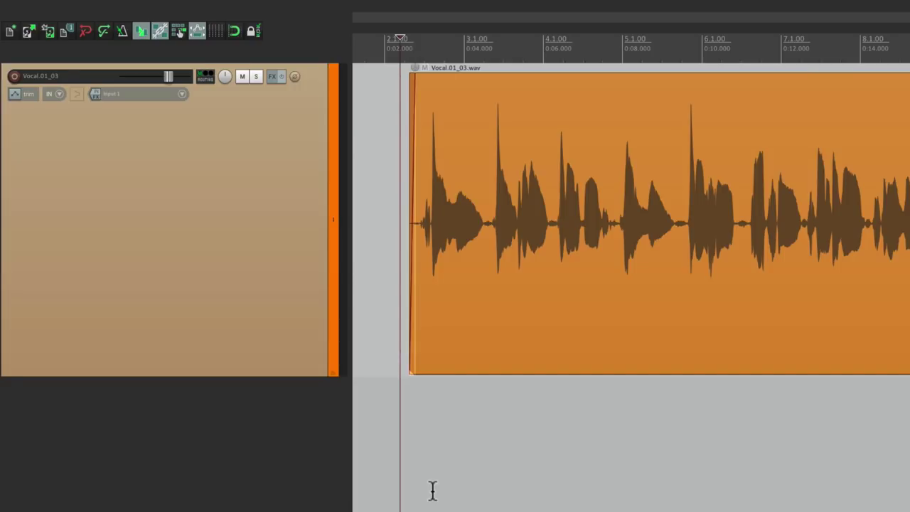
Add a new track below Vocal.01_03 and send the vocal track to it
{"action": "double_click", "coordinate": [279, 451]}
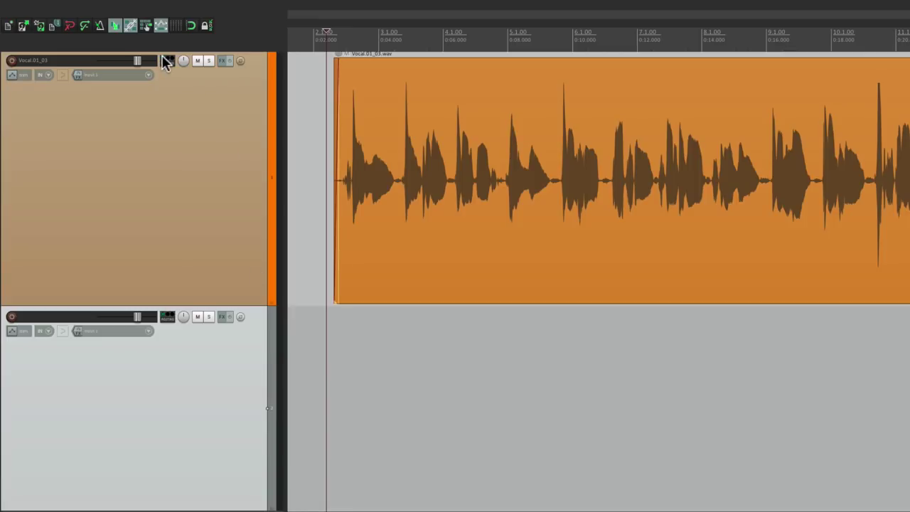
{"action": "left_click_drag", "start_coordinate": [197, 128], "coordinate": [220, 488]}
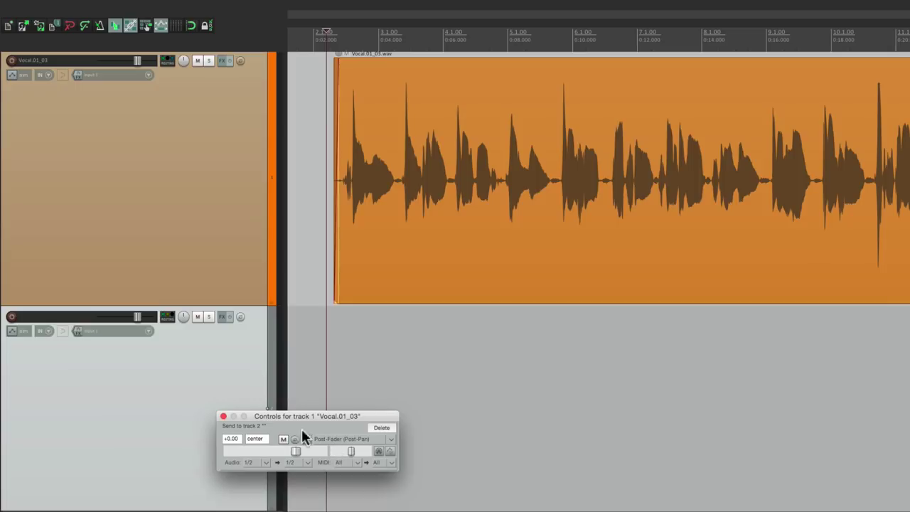
{"action": "left_click", "coordinate": [224, 417]}
Name the new track Exciter, colour it red, and play the vocal briefly
{"action": "double_click", "coordinate": [85, 318]}
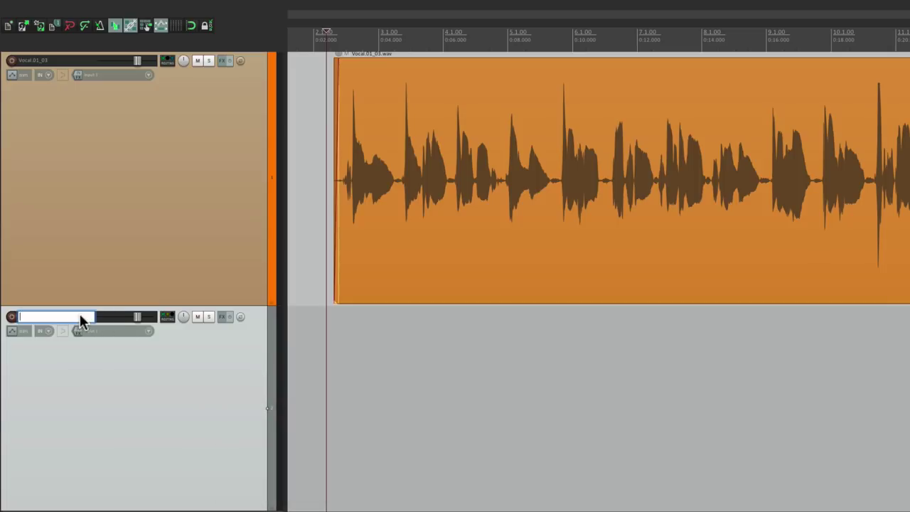
{"action": "type", "text": "Exciter"}
{"action": "key", "text": "Return"}
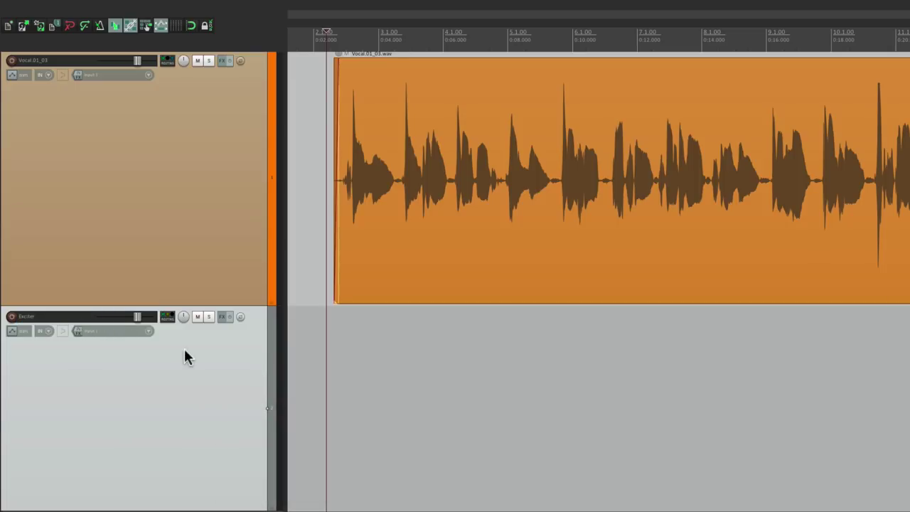
{"action": "left_click", "coordinate": [435, 234]}
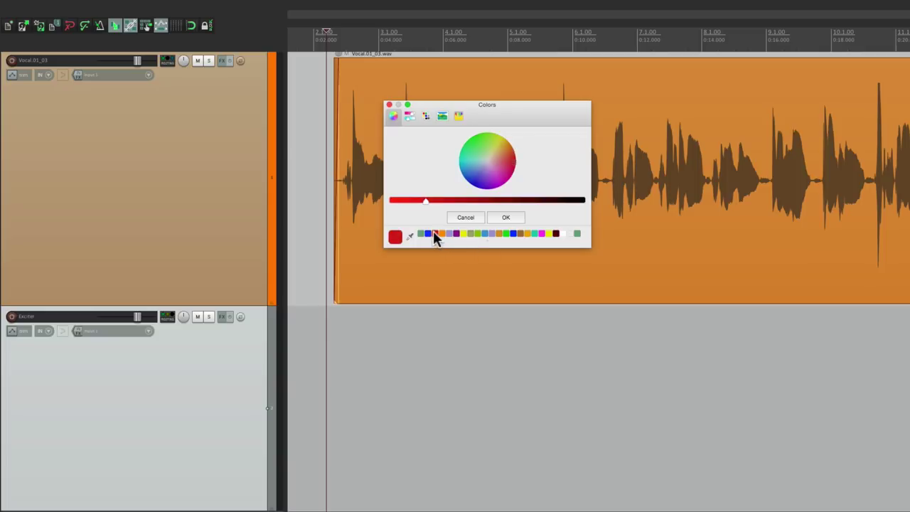
{"action": "left_click", "coordinate": [506, 217]}
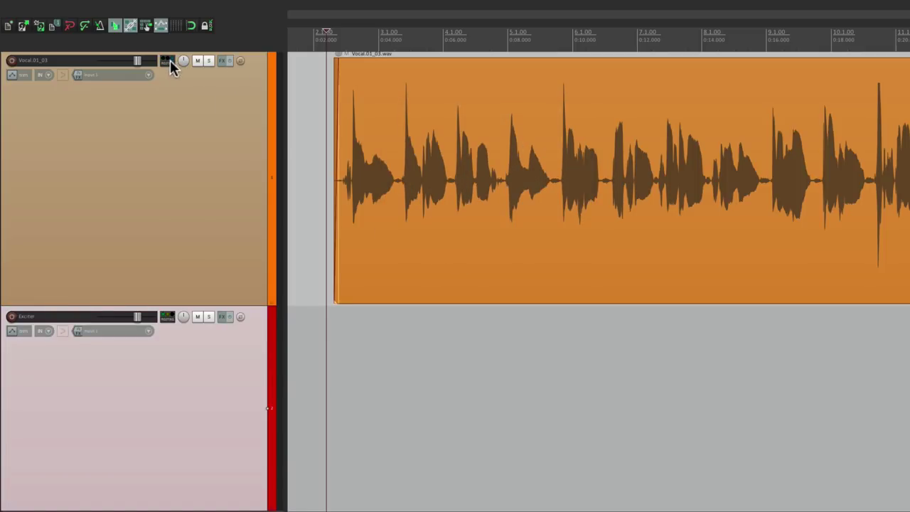
{"action": "key", "text": "space"}
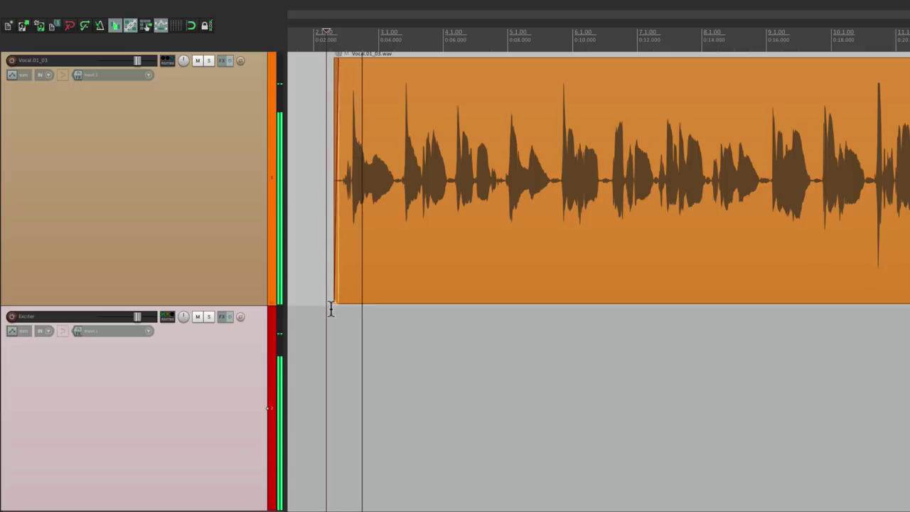
{"action": "key", "text": "space"}
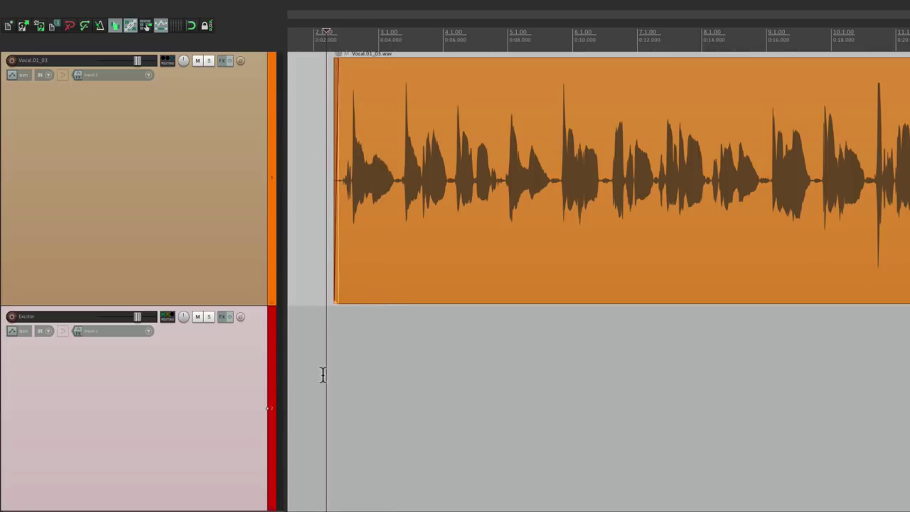
Add ReaEQ to the vocal Exciter track
{"action": "left_click", "coordinate": [223, 316]}
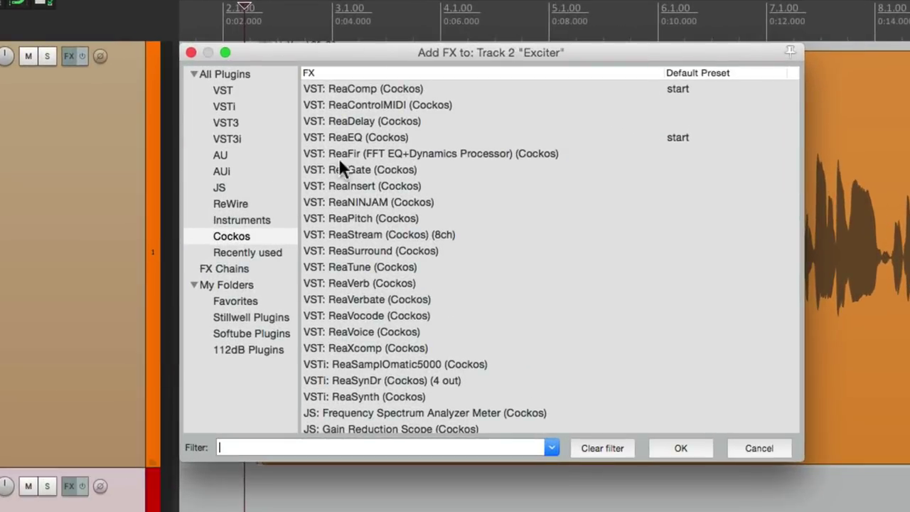
{"action": "left_click", "coordinate": [352, 140]}
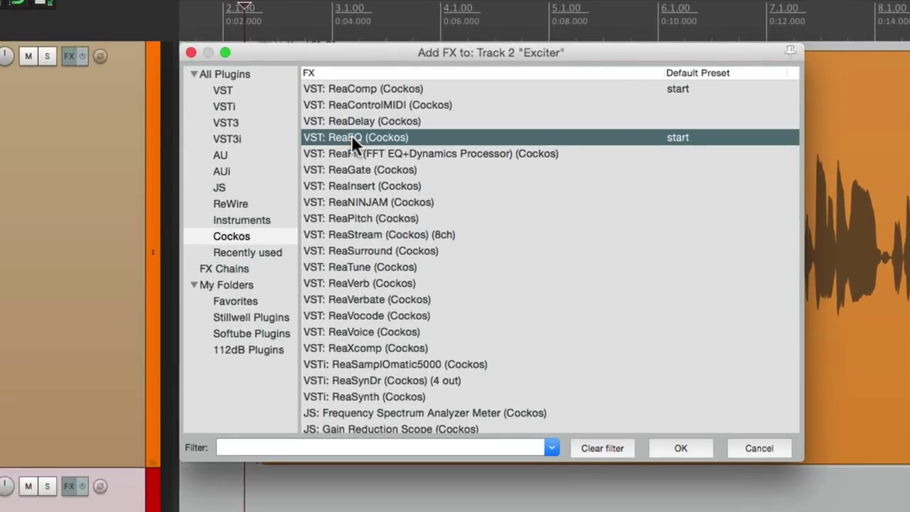
{"action": "double_click", "coordinate": [351, 134]}
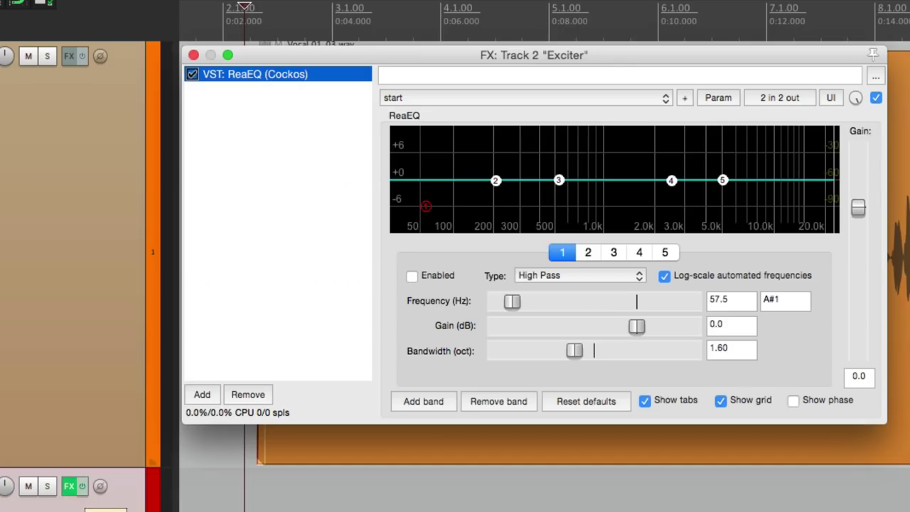
Enable a band 1 high-pass near 2.5 kHz and boost the band 5 shelf 12.2 dB at 6626 Hz
{"action": "left_click", "coordinate": [412, 276]}
{"action": "key", "text": "space"}
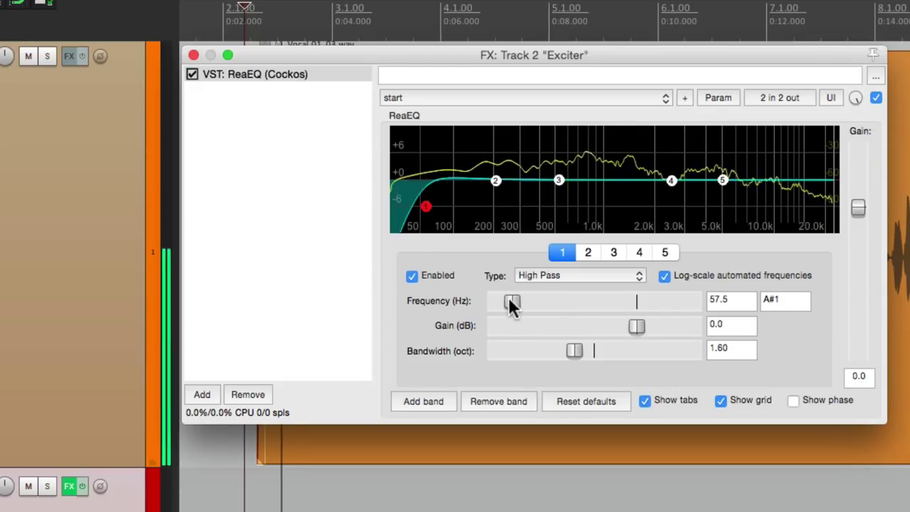
{"action": "left_click_drag", "start_coordinate": [509, 297], "coordinate": [618, 301]}
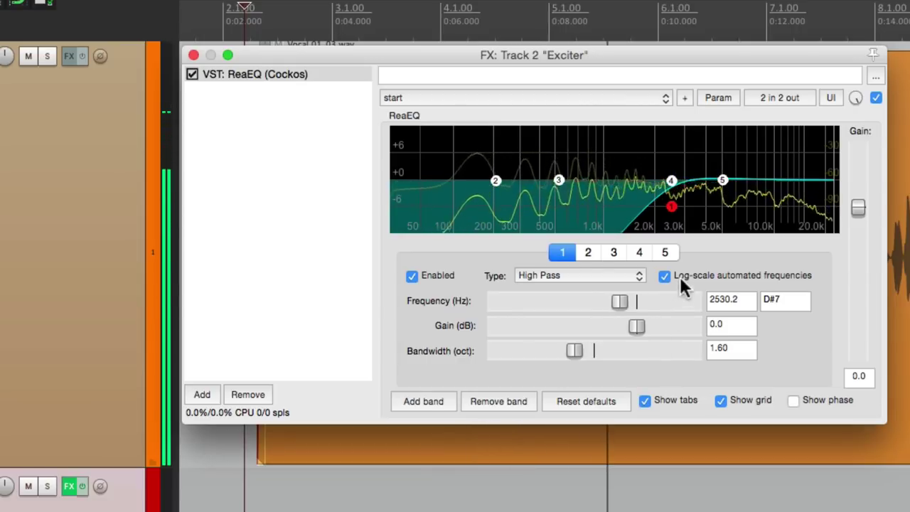
{"action": "left_click", "coordinate": [667, 254]}
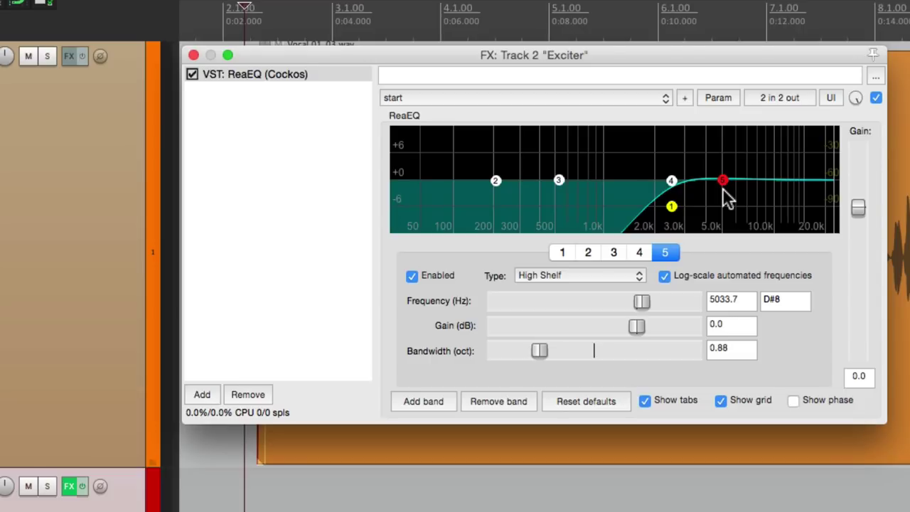
{"action": "mouse_move", "coordinate": [723, 181]}
{"action": "left_mouse_down"}
{"action": "mouse_move", "coordinate": [757, 127]}
{"action": "mouse_move", "coordinate": [744, 126]}
{"action": "left_mouse_up"}
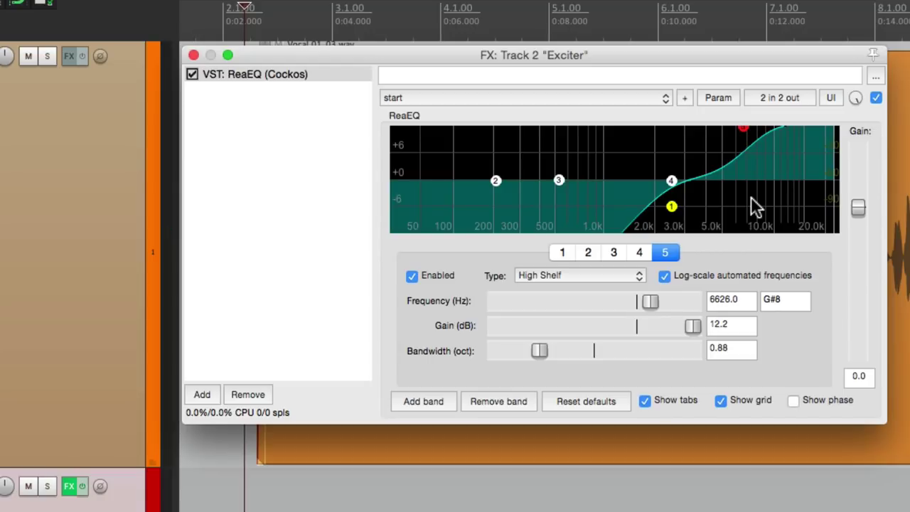
{"action": "double_click", "coordinate": [273, 132]}
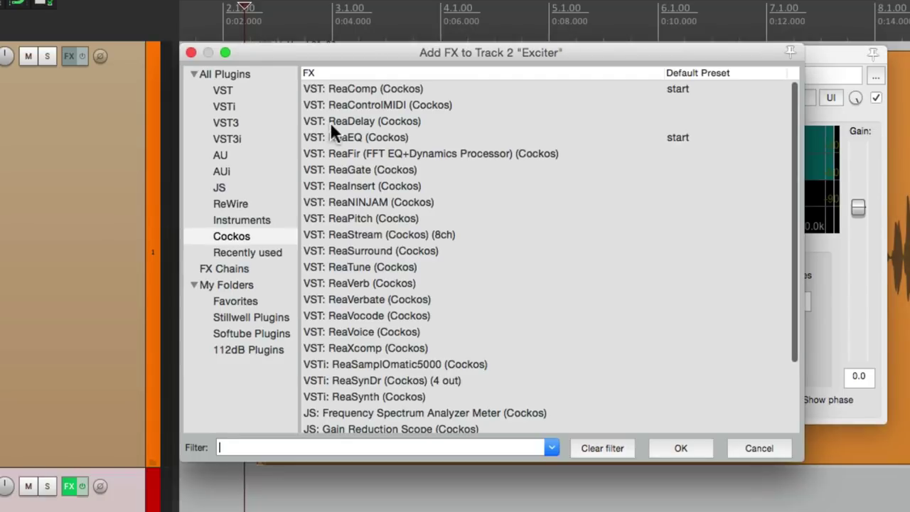
Insert ReaComp after ReaEQ with 0.0 ms attack, 14 ms release and a -35.5 dB threshold
{"action": "double_click", "coordinate": [350, 88]}
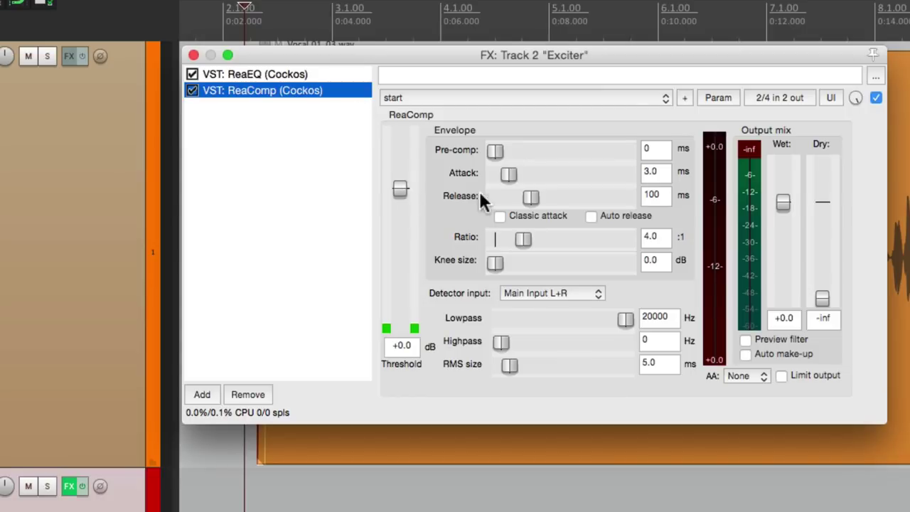
{"action": "left_click_drag", "start_coordinate": [504, 174], "coordinate": [490, 174]}
{"action": "mouse_move", "coordinate": [516, 208]}
{"action": "left_mouse_down"}
{"action": "mouse_move", "coordinate": [501, 210]}
{"action": "mouse_move", "coordinate": [509, 210]}
{"action": "left_mouse_up"}
{"action": "left_click_drag", "start_coordinate": [396, 189], "coordinate": [401, 284]}
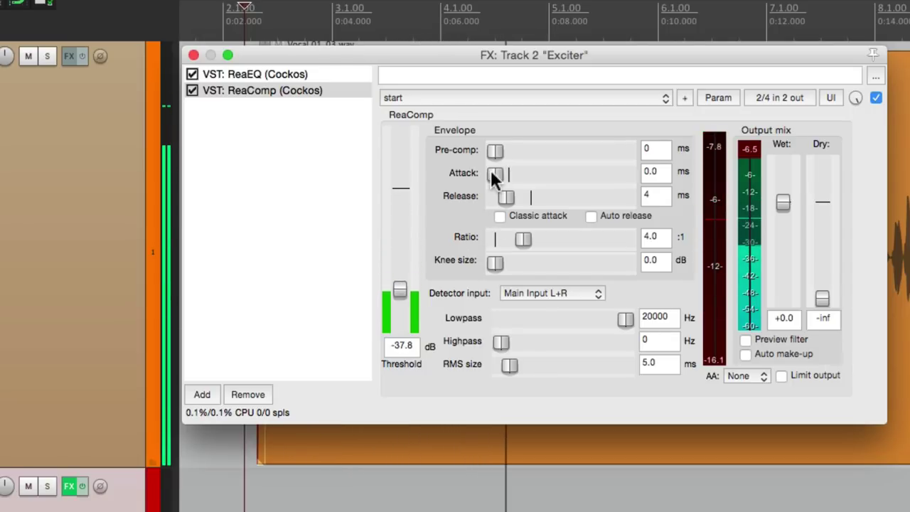
{"action": "left_click_drag", "start_coordinate": [507, 197], "coordinate": [515, 198]}
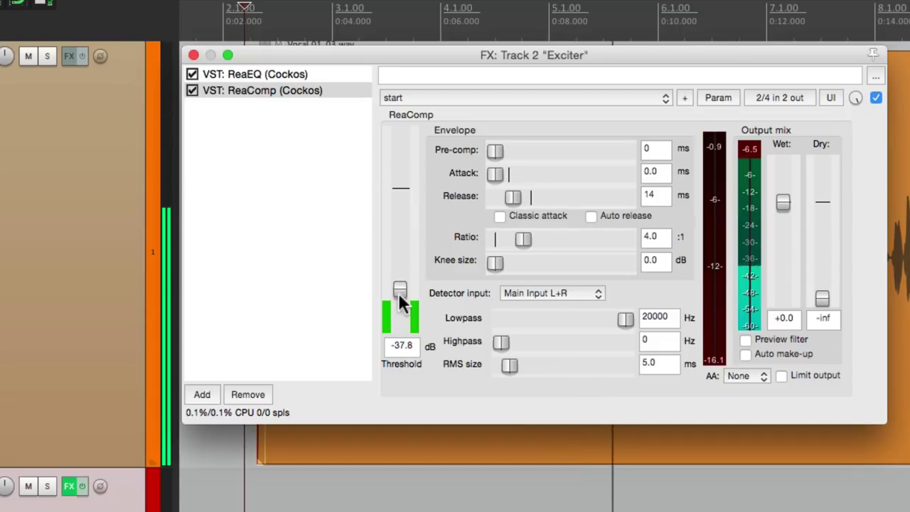
{"action": "mouse_move", "coordinate": [399, 292]}
{"action": "left_mouse_down"}
{"action": "mouse_move", "coordinate": [402, 281]}
{"action": "mouse_move", "coordinate": [401, 288]}
{"action": "left_mouse_up"}
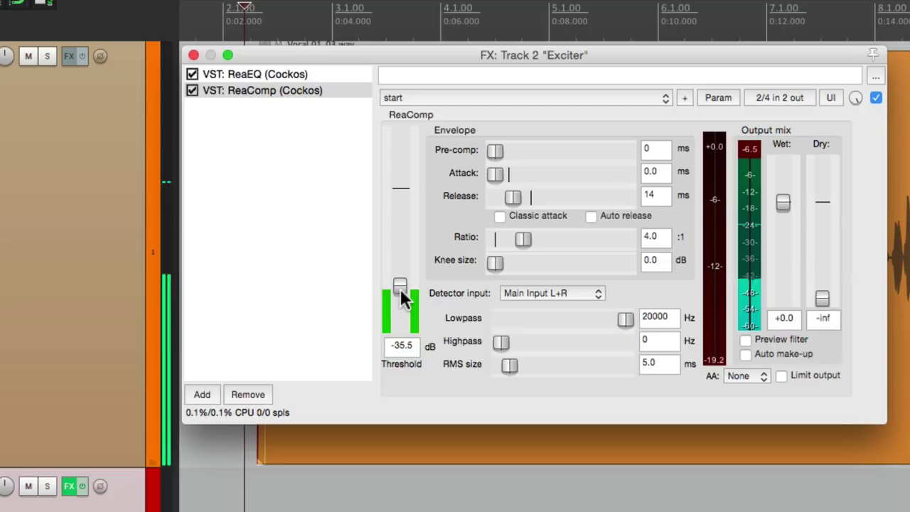
Close the FX chain and pull the Exciter track's volume fader far down
{"action": "left_click", "coordinate": [193, 54]}
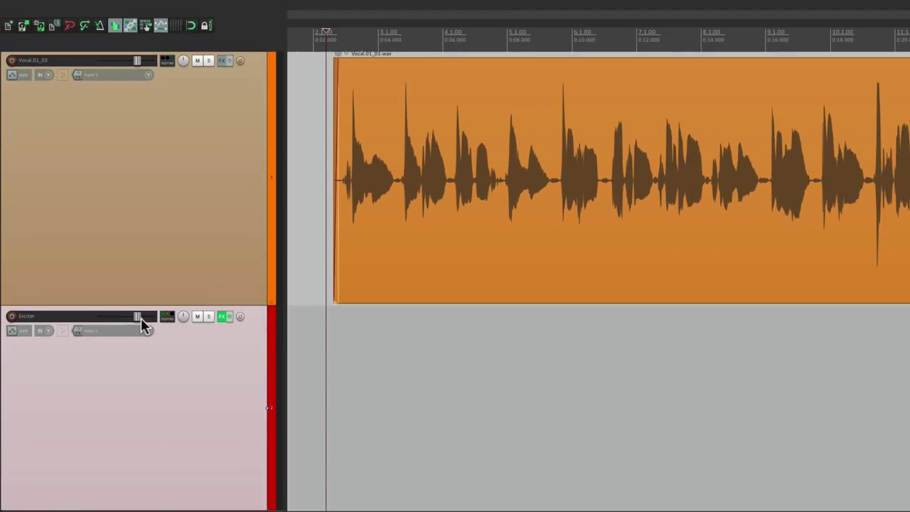
{"action": "left_click_drag", "start_coordinate": [137, 318], "coordinate": [71, 325]}
{"action": "mouse_move", "coordinate": [168, 62]}
Play back the mix briefly, stop it, then open the Mixer with Cmd+M
{"action": "key", "text": "space"}
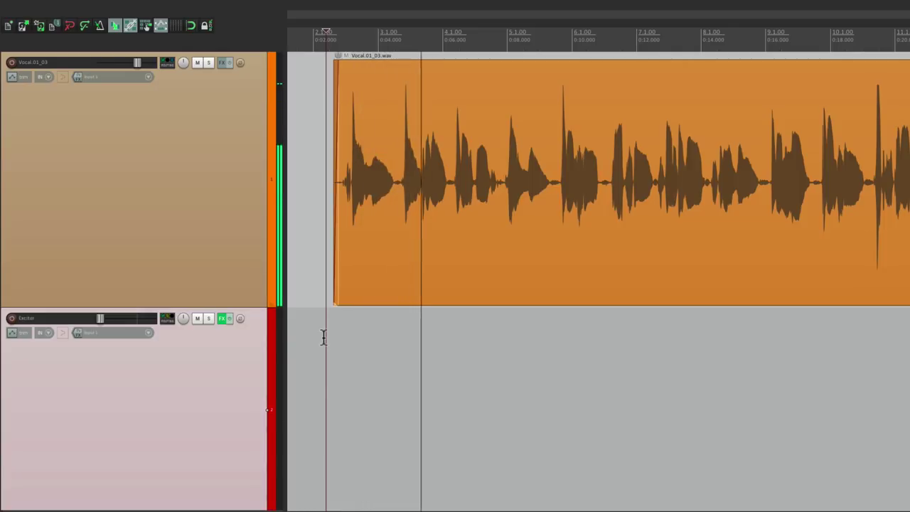
{"action": "key", "text": "space"}
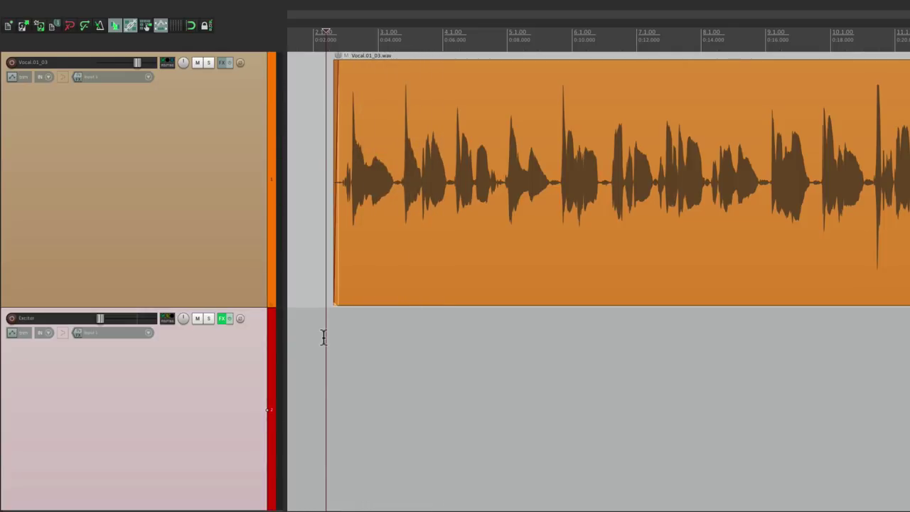
{"action": "key", "text": "super+m"}
During playback, raise the Exciter mixer fader to about -3 dB
{"action": "key", "text": "space"}
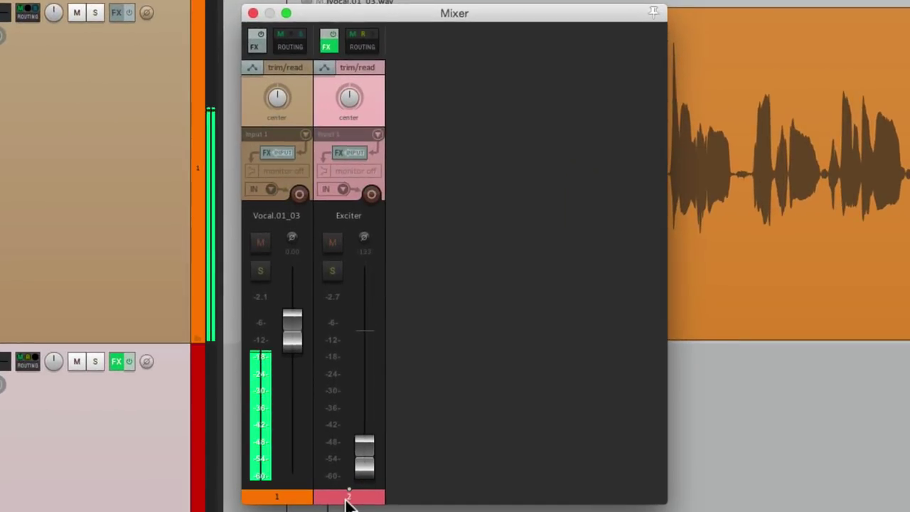
{"action": "scroll", "coordinate": [349, 503], "scroll_direction": "up", "scroll_amount": 10}
{"action": "scroll", "coordinate": [349, 504], "scroll_direction": "up", "scroll_amount": 6}
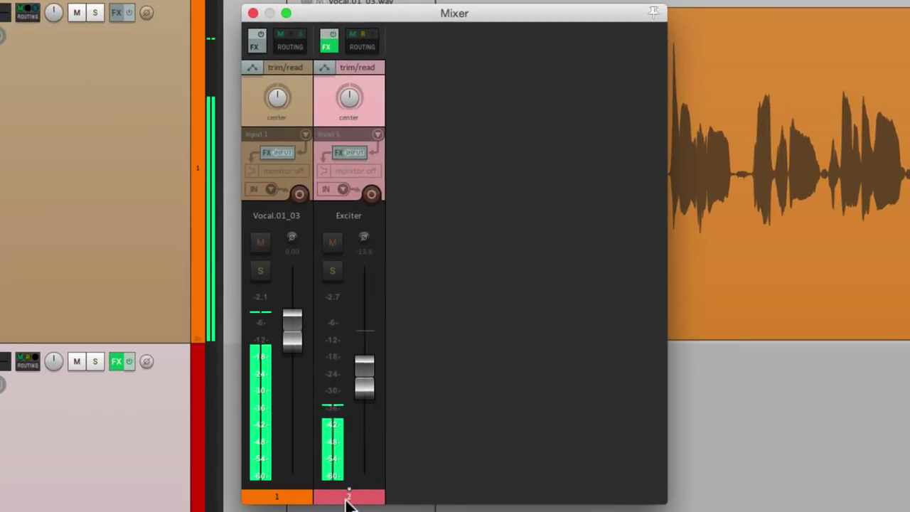
{"action": "scroll", "coordinate": [348, 504], "scroll_direction": "up", "scroll_amount": 3}
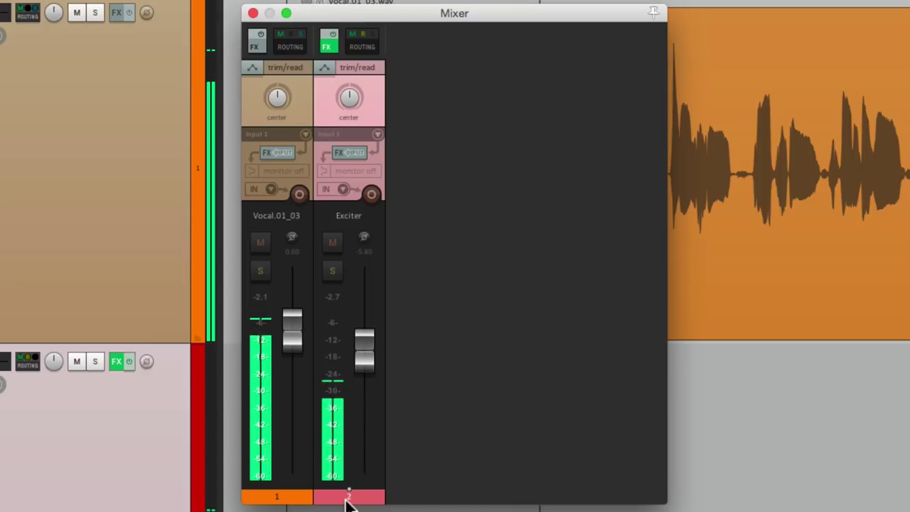
{"action": "scroll", "coordinate": [348, 504], "scroll_direction": "up", "scroll_amount": 1}
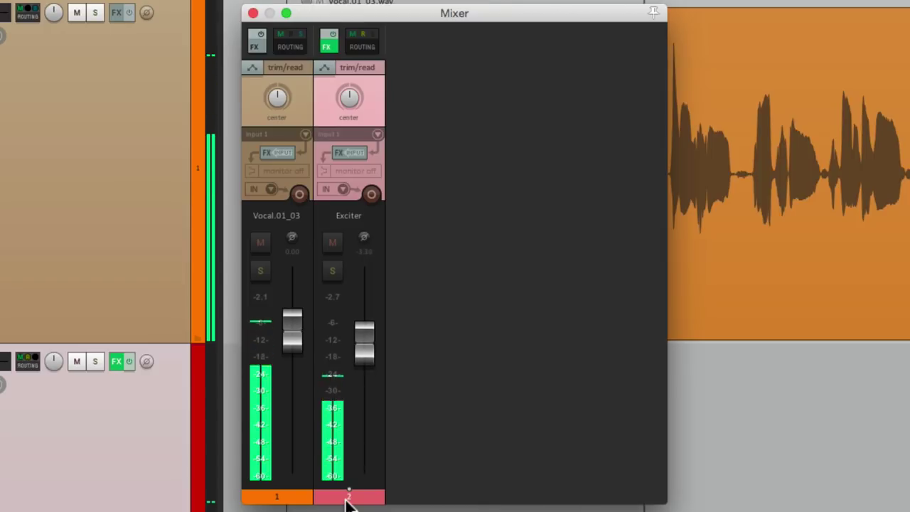
{"action": "scroll", "coordinate": [348, 503], "scroll_direction": "up", "scroll_amount": 1}
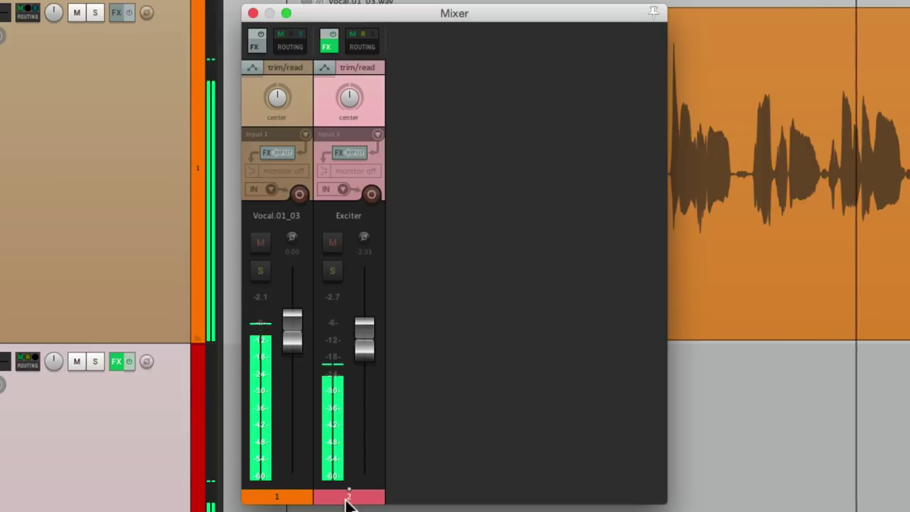
{"action": "scroll", "coordinate": [349, 504], "scroll_direction": "down", "scroll_amount": 1}
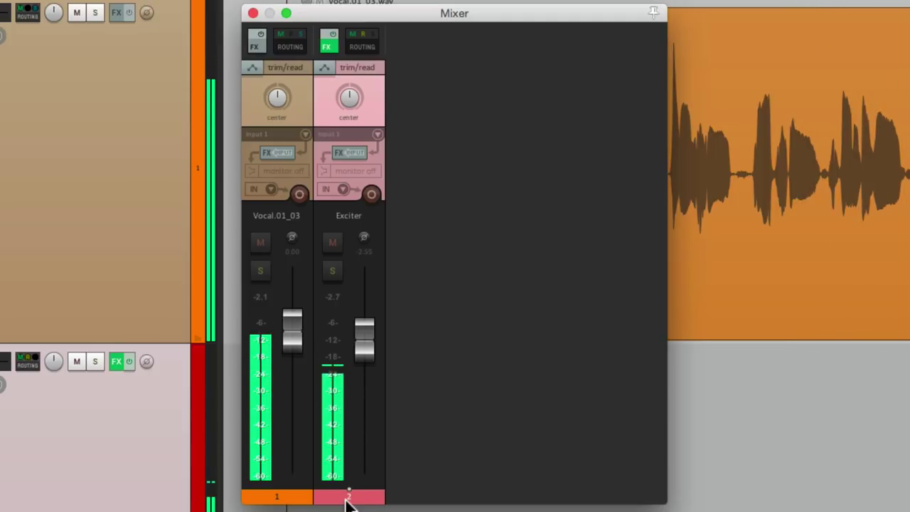
{"action": "key", "text": "space"}
Mute the Exciter to compare without it, then unmute it and play again
{"action": "key", "text": "F5"}
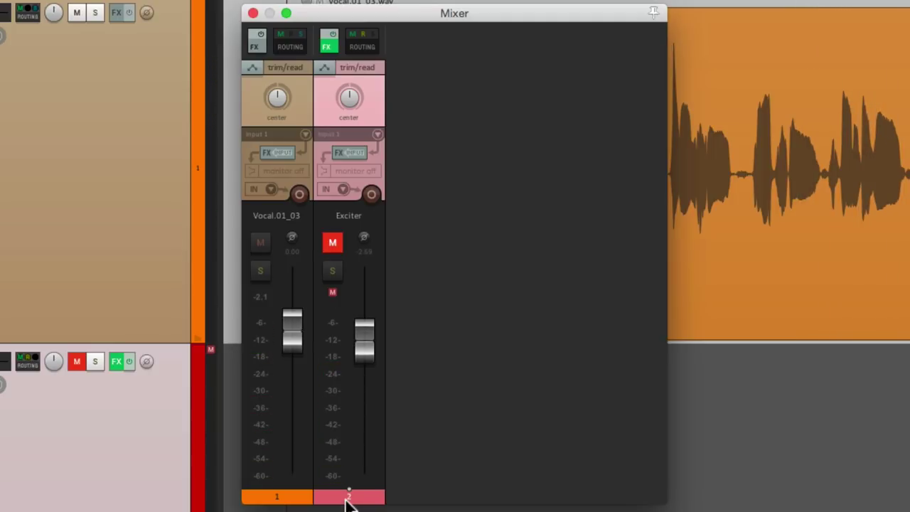
{"action": "key", "text": "space"}
{"action": "left_click", "coordinate": [349, 498]}
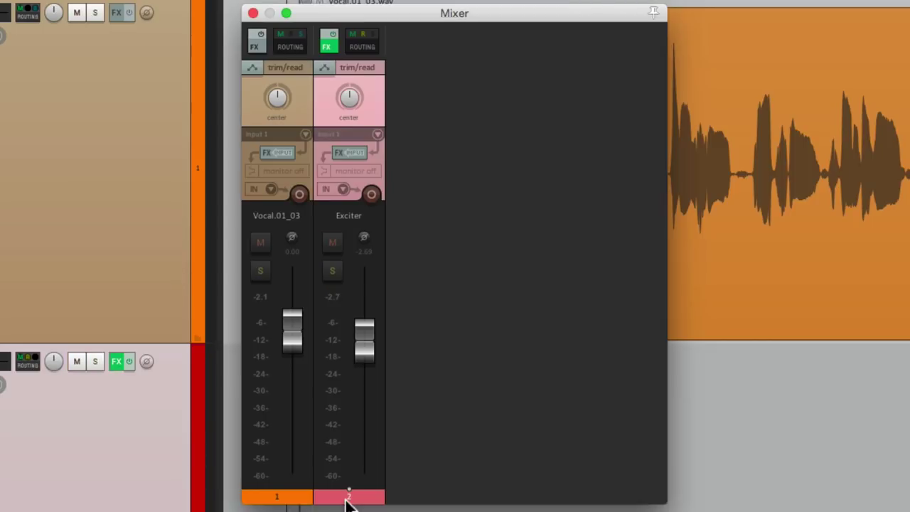
{"action": "key", "text": "space"}
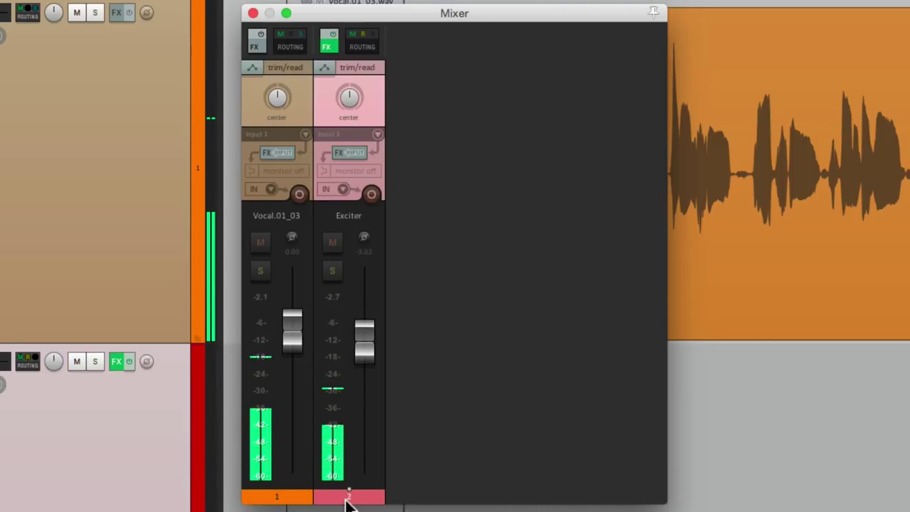